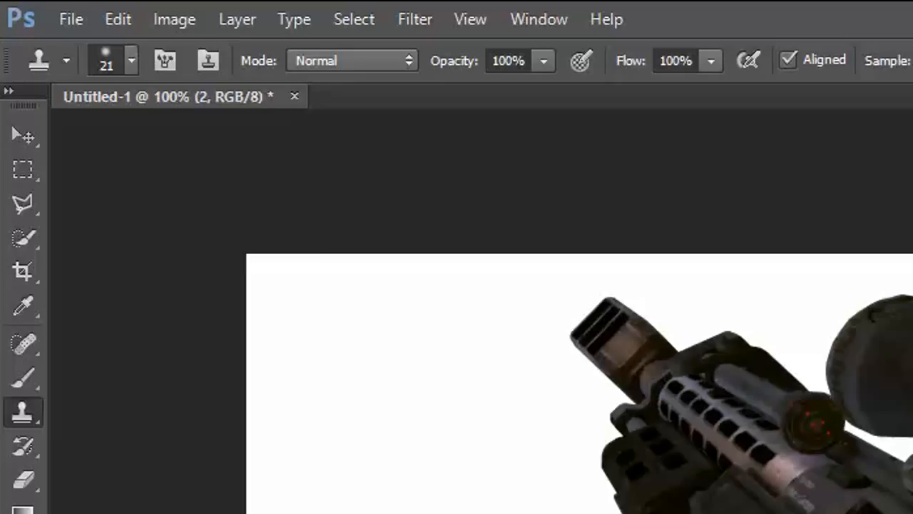
Create a new document 1280 by 720 pixels at 200 pixels/inch, in RGB Color with a white background.
click(69, 18)
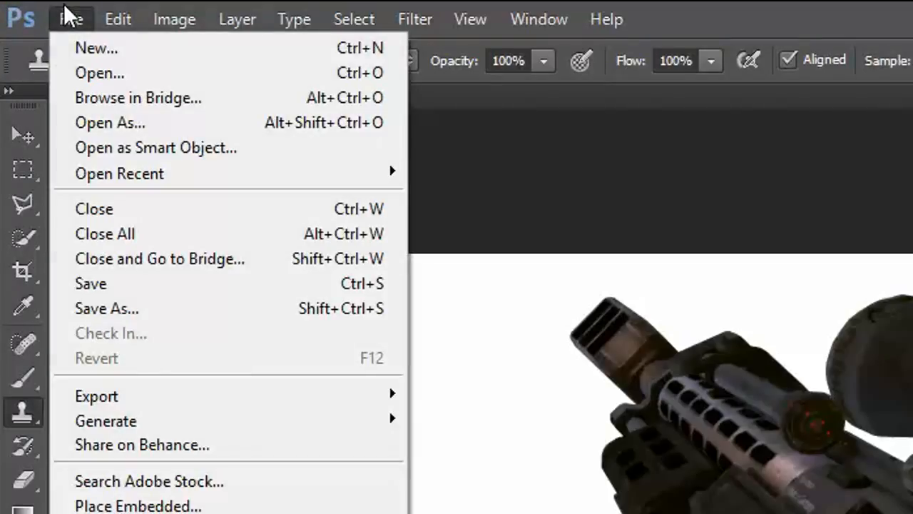
click(76, 46)
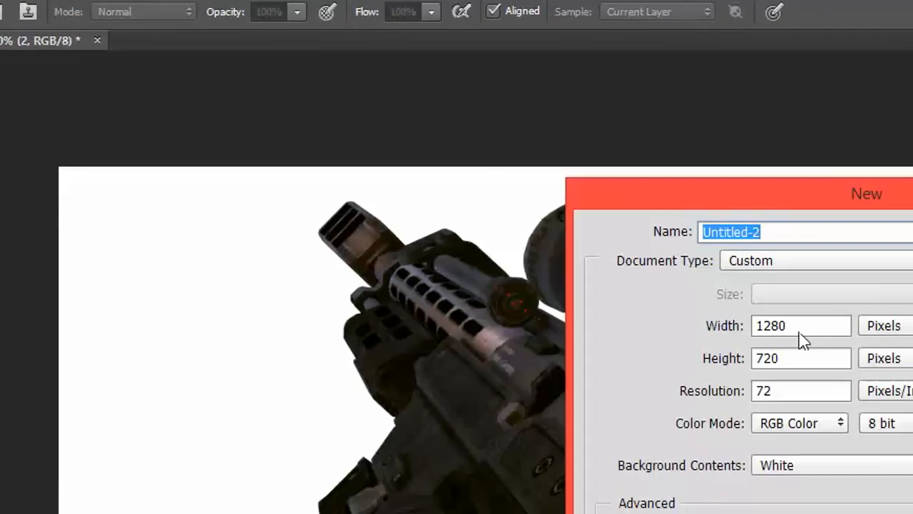
click(793, 324)
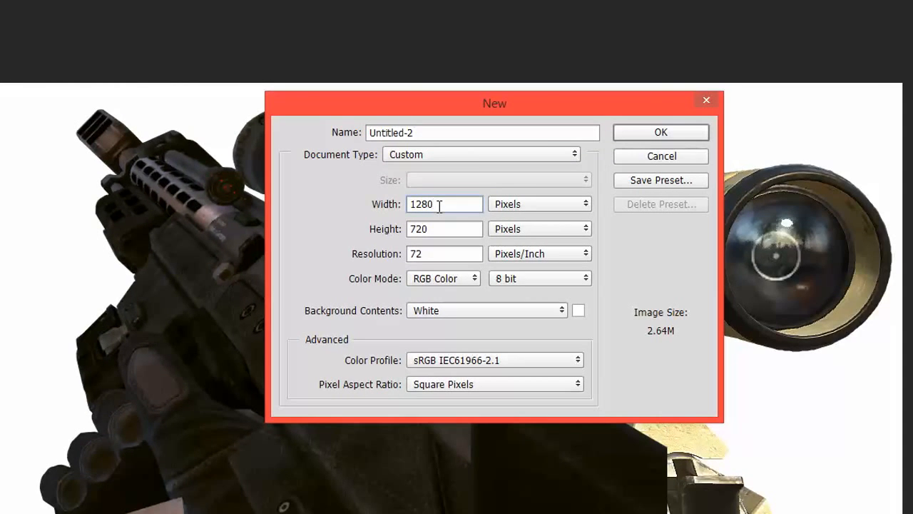
click(440, 225)
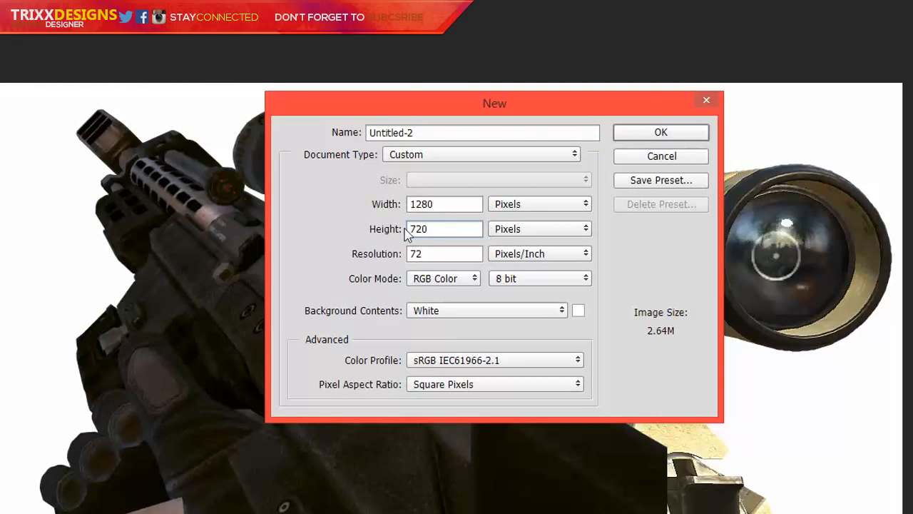
double_click(437, 251)
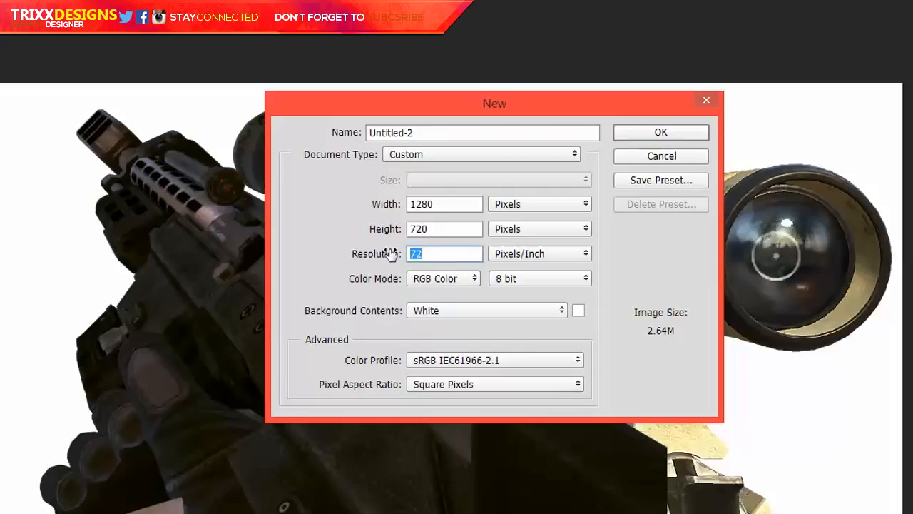
text(200)
click(660, 132)
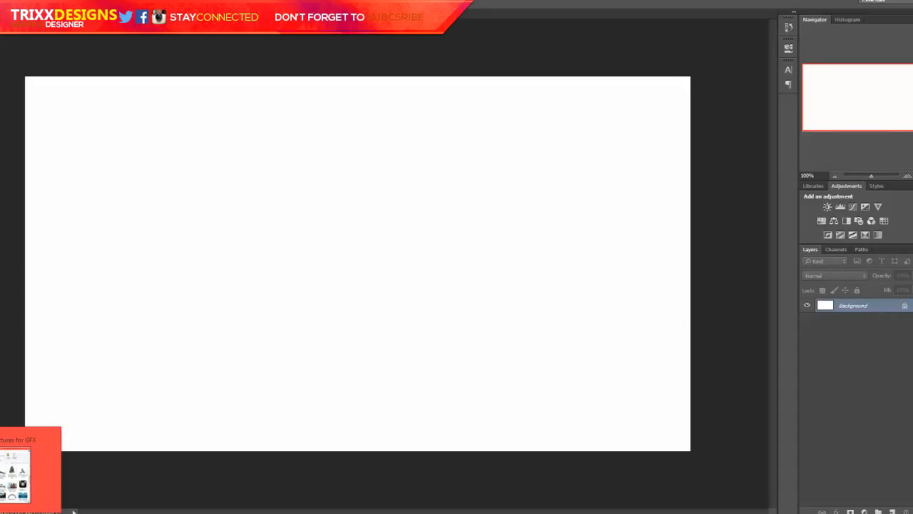
Paste the copied desert landscape image and scale and position it to cover the whole canvas.
key(ctrl+v)
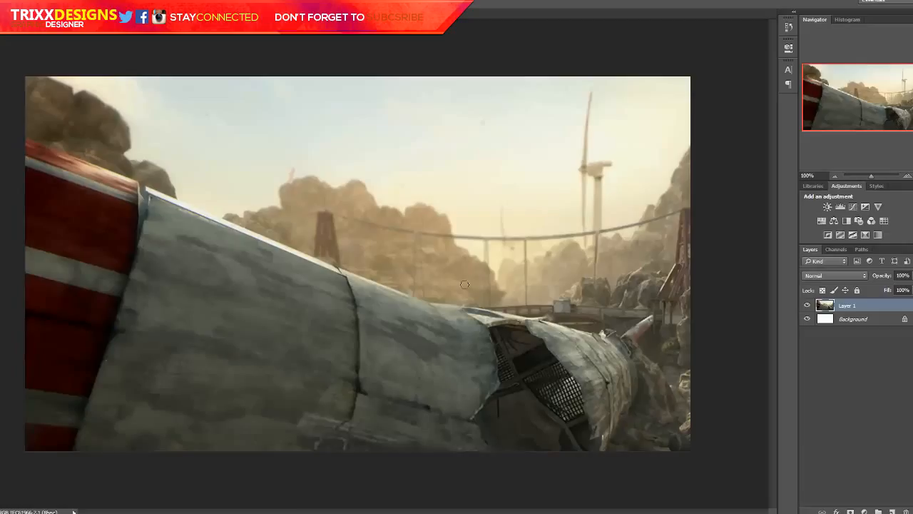
scroll(408, 286, down, 2)
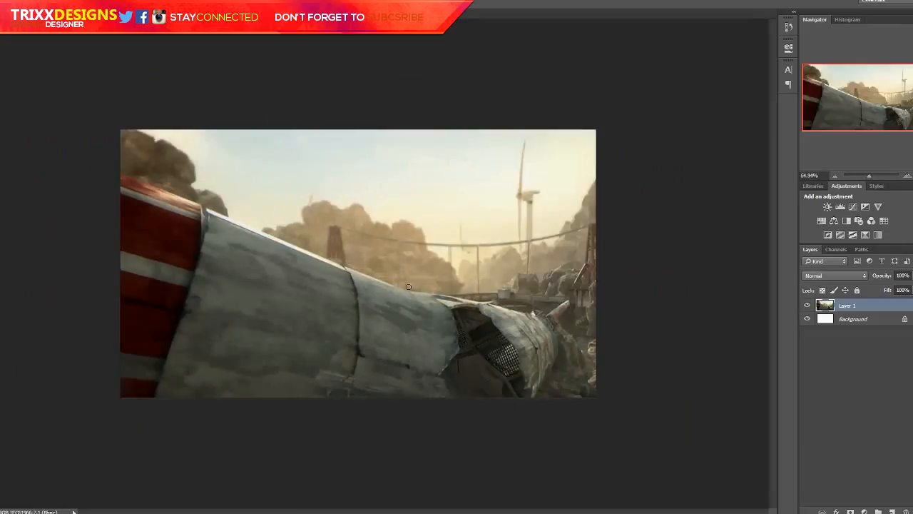
scroll(408, 286, down, 1)
key(ctrl+t)
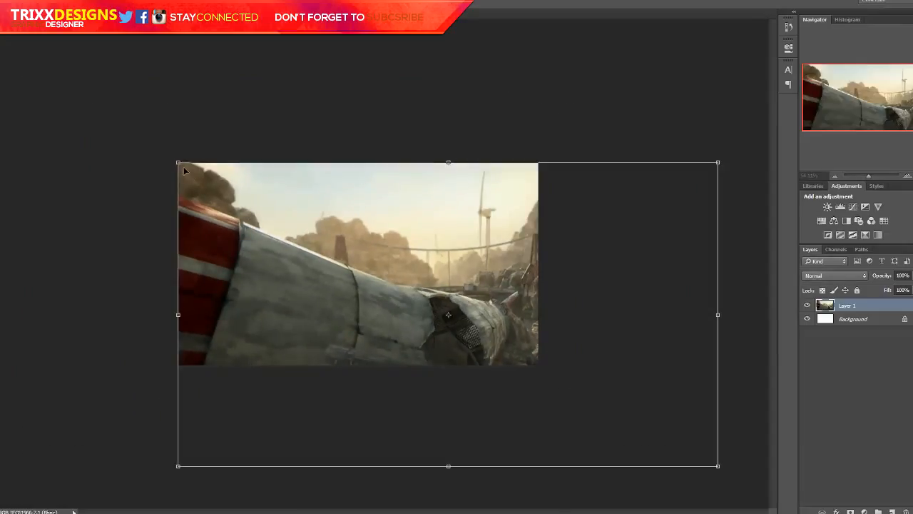
drag(182, 167, 357, 263)
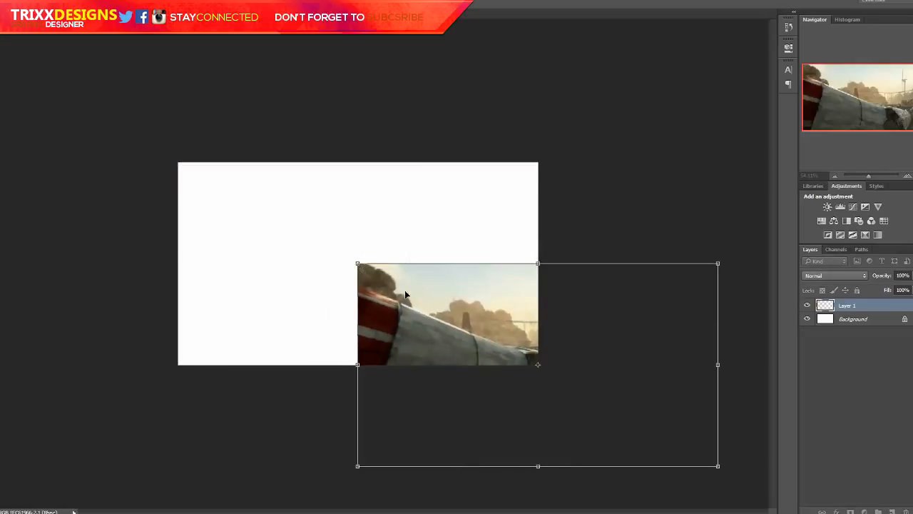
drag(427, 307, 268, 221)
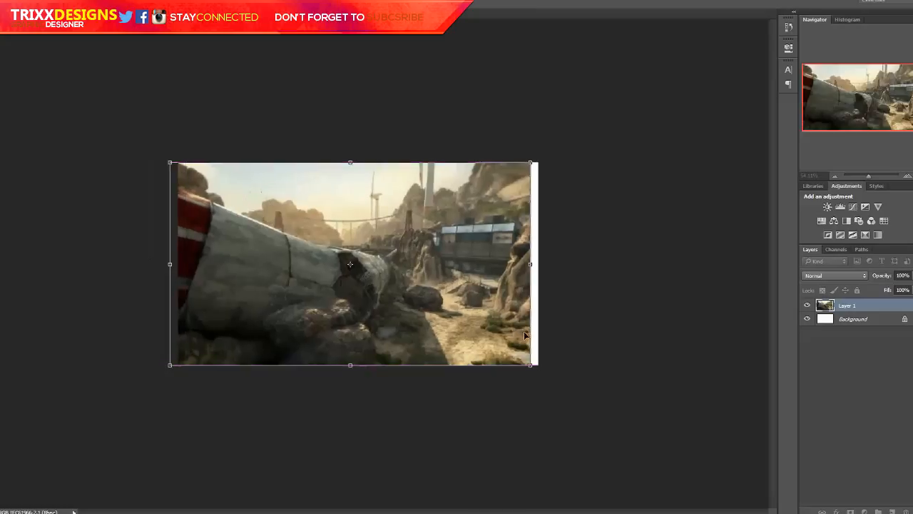
drag(531, 366, 544, 373)
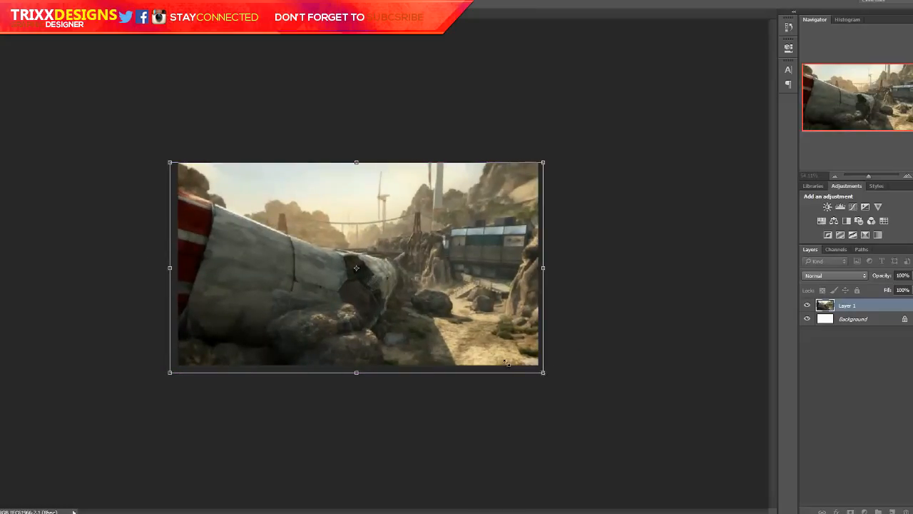
key(Return)
key(ctrl+0)
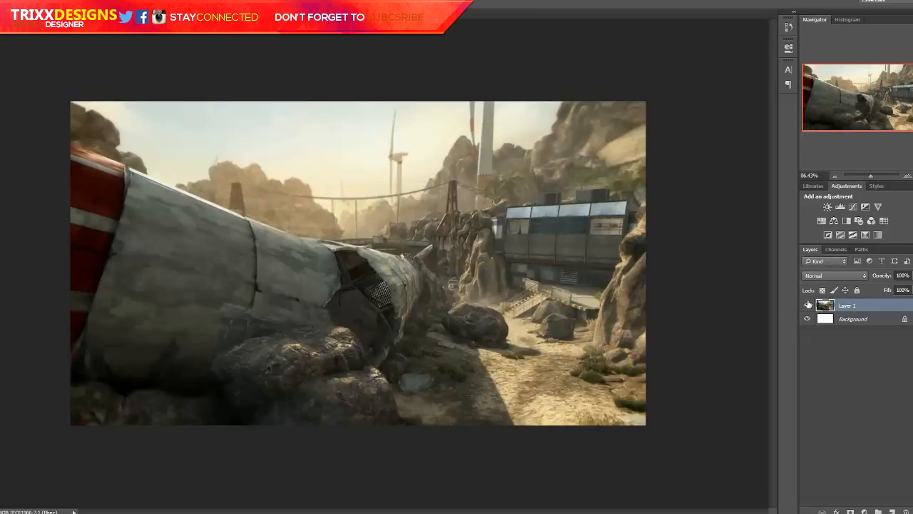
Convert the locked Background into a regular layer with the default settings and hide the landscape layer above it.
double_click(864, 320)
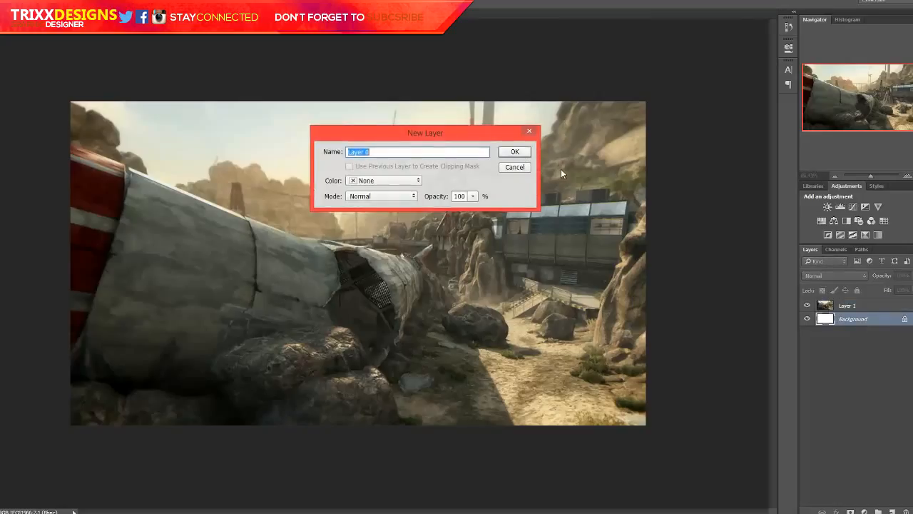
click(515, 152)
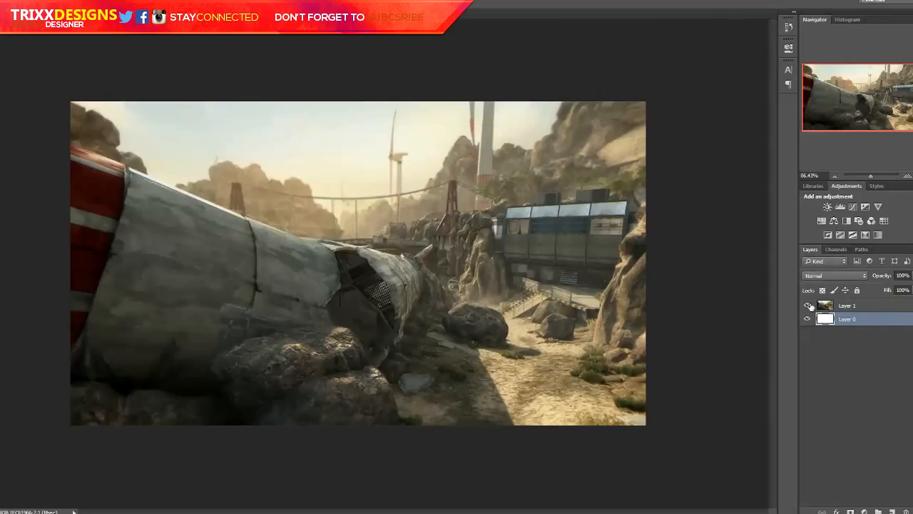
click(808, 305)
click(808, 305)
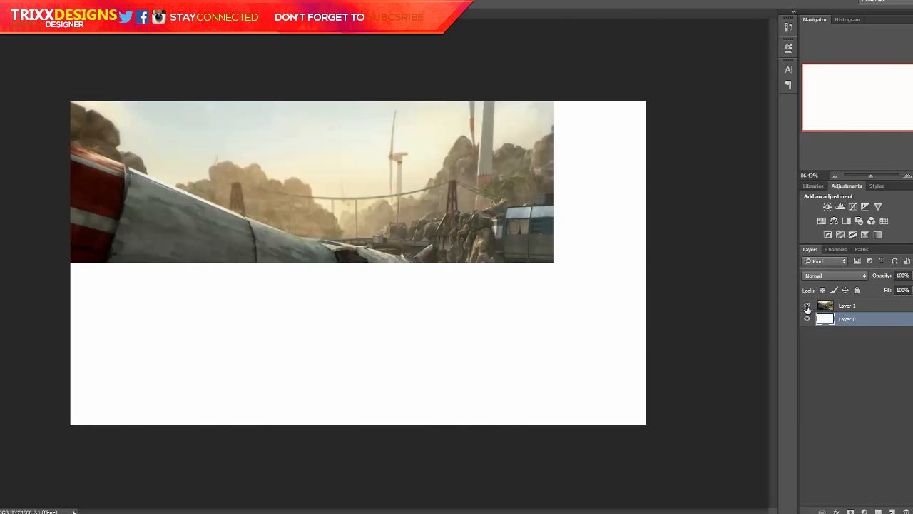
click(807, 306)
drag(774, 341, 802, 342)
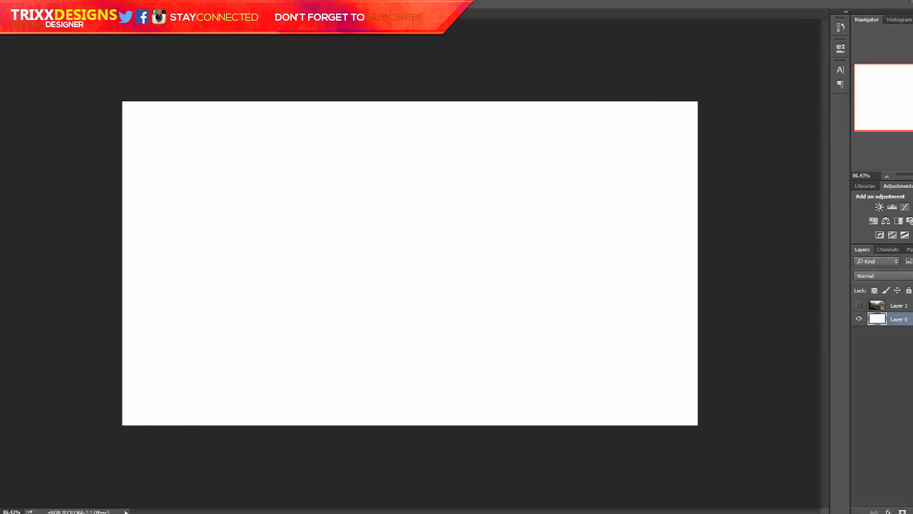
Set the foreground colour to black (000000) and fill Layer 0 with it.
click(9, 307)
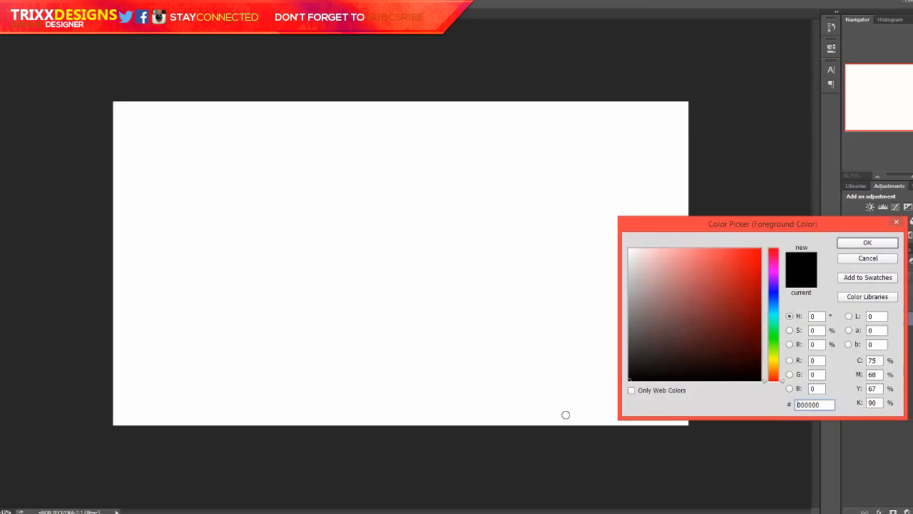
key(Return)
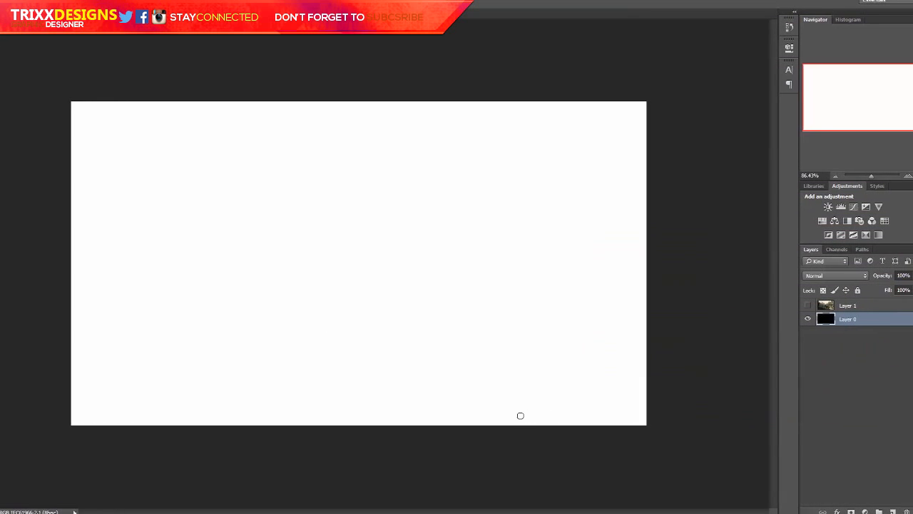
key(alt+BackSpace)
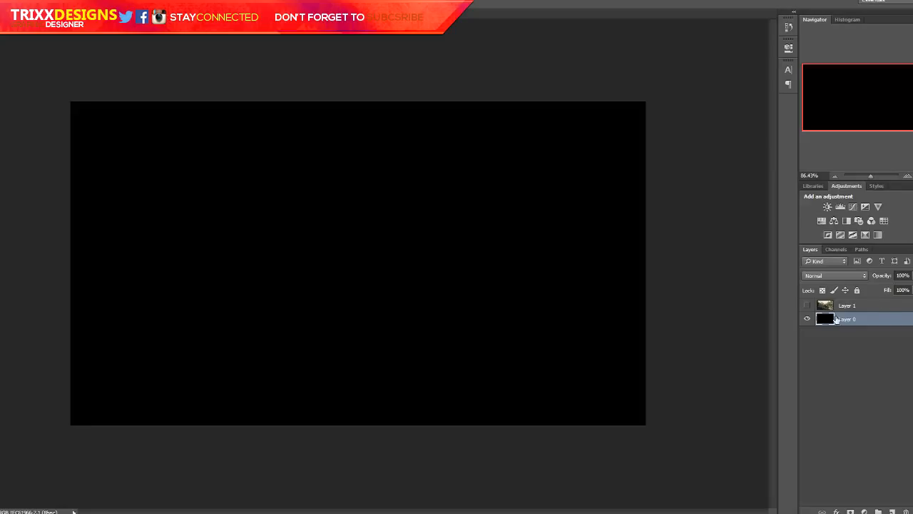
Show the landscape on Layer 1 again and lower its opacity to 13% over the black layer.
click(807, 306)
click(820, 305)
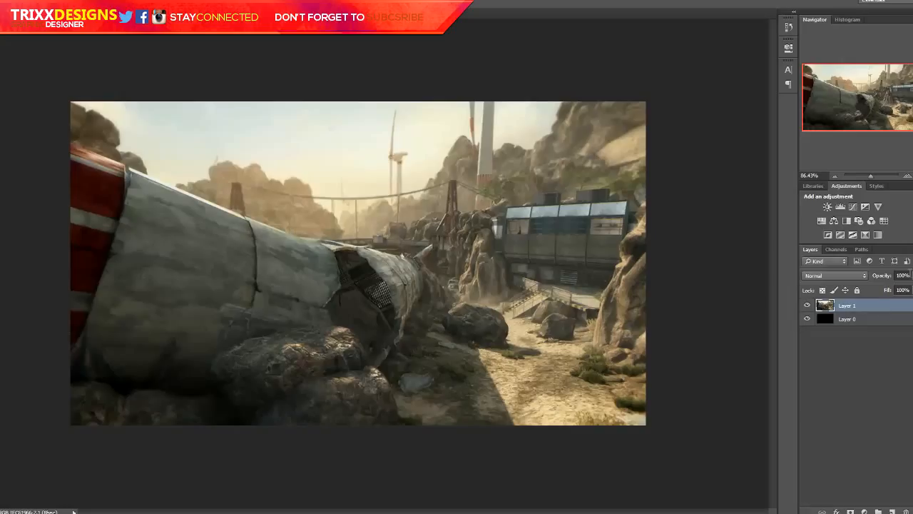
click(809, 305)
click(809, 306)
drag(871, 286, 870, 285)
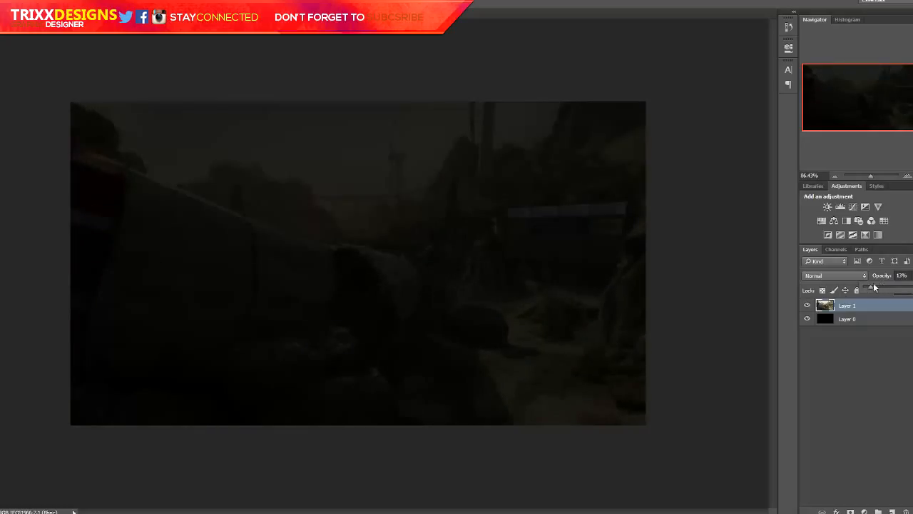
click(851, 304)
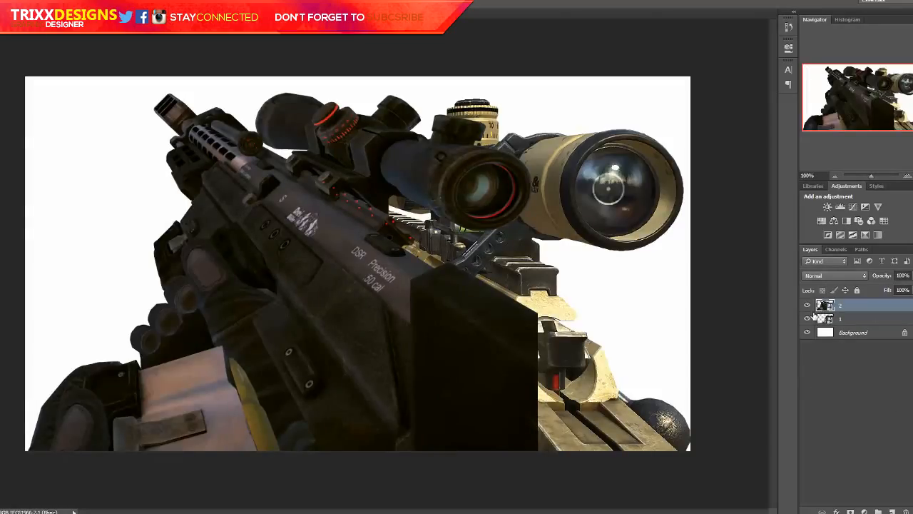
Examine rifle layers 2 and 1 in the other document, separately and together, by toggling their visibility.
click(808, 306)
click(808, 306)
click(808, 306)
click(807, 319)
click(807, 305)
click(807, 319)
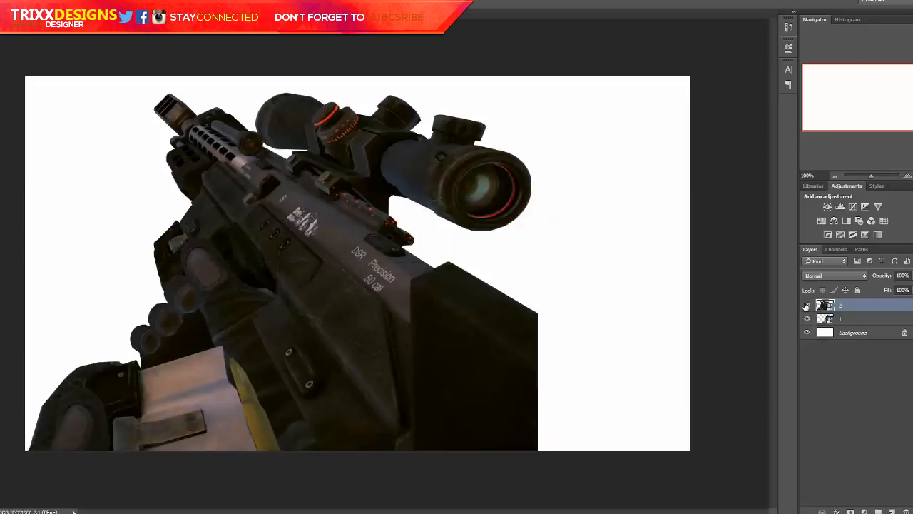
click(807, 305)
click(808, 319)
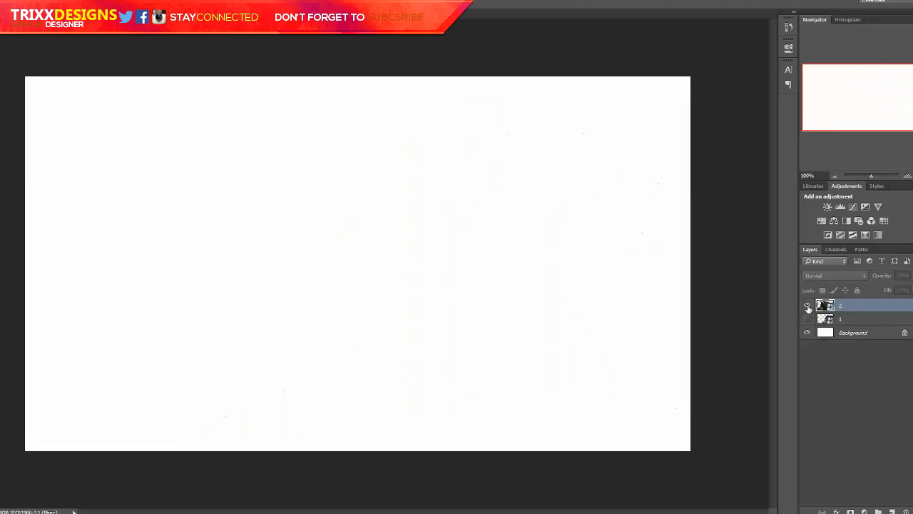
click(807, 305)
click(808, 319)
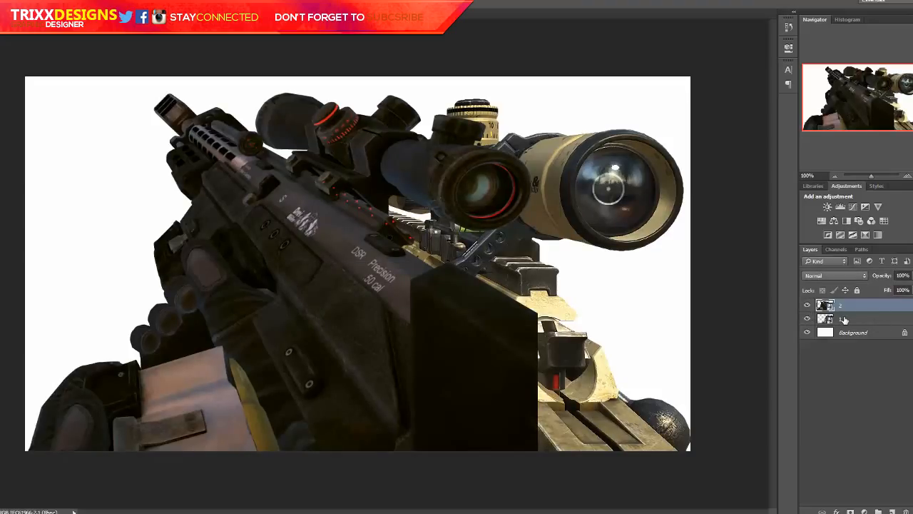
Copy both rifle layers, 2 and 1, together into the new document with the darkened landscape.
shift+click(844, 320)
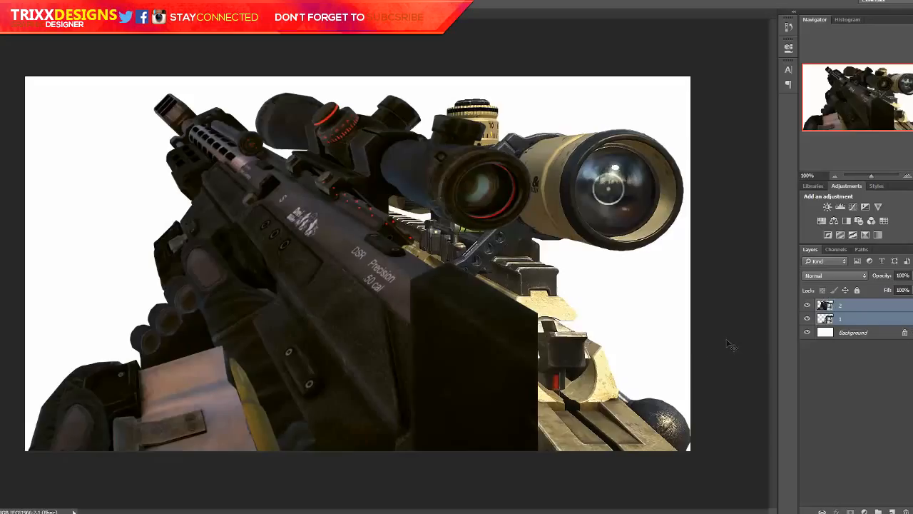
drag(242, 328, 129, 74)
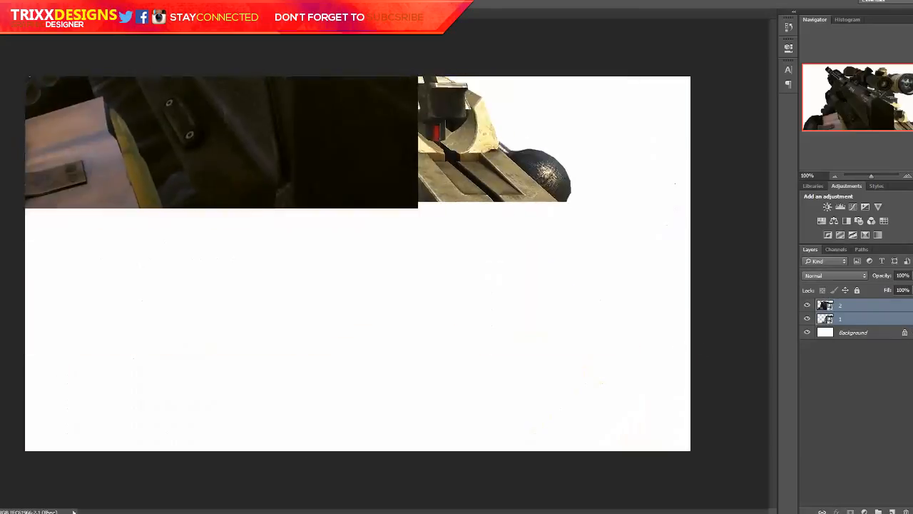
drag(128, 29, 432, 288)
View rifle layer 2 on its own over the dark background with rifle layer 1 hidden.
click(807, 305)
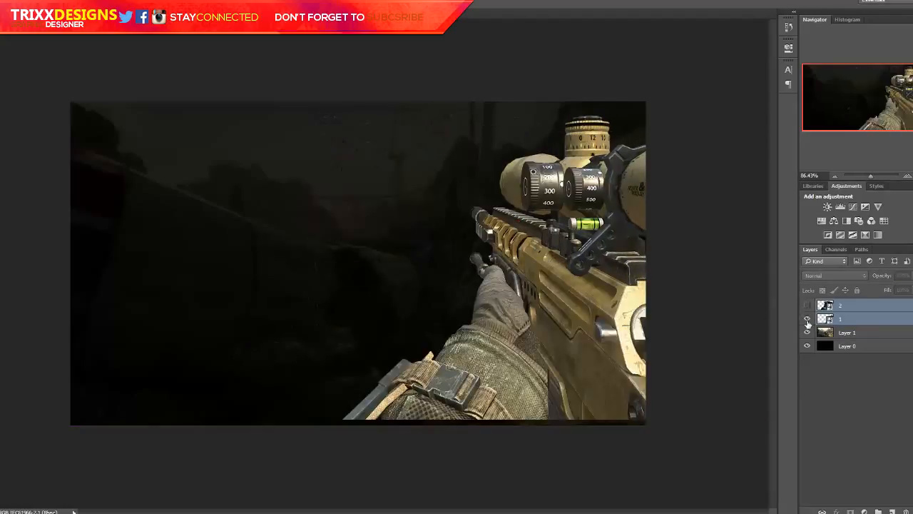
click(807, 318)
click(854, 319)
click(839, 307)
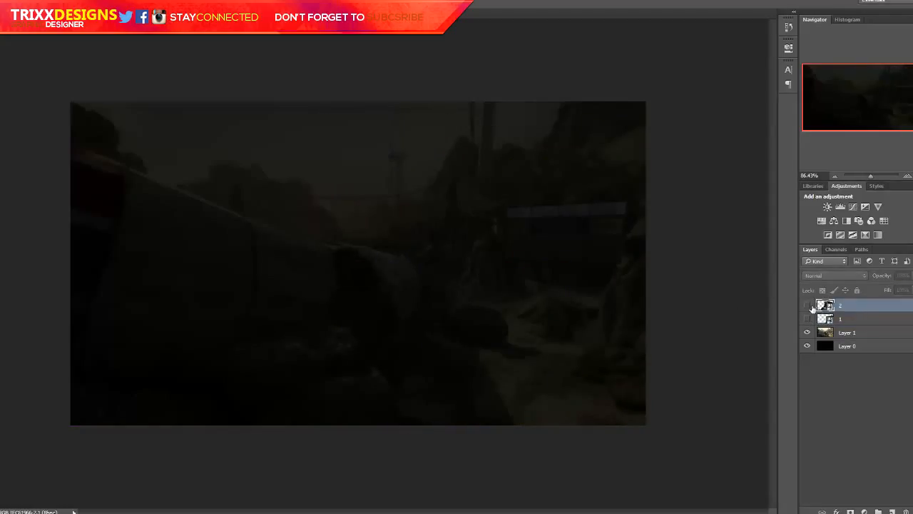
click(807, 305)
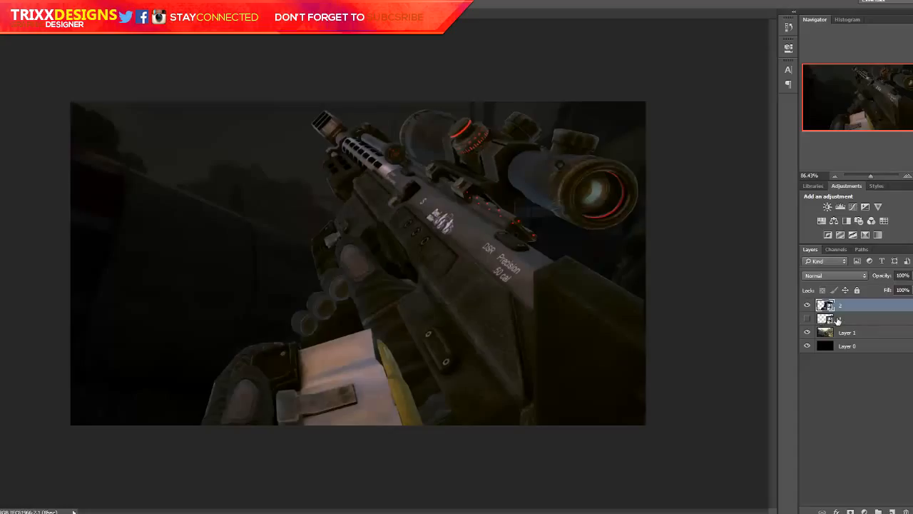
Show rifle layer 1 instead of layer 2 and move it left until its whole scope fits inside the canvas.
click(838, 320)
double_click(859, 325)
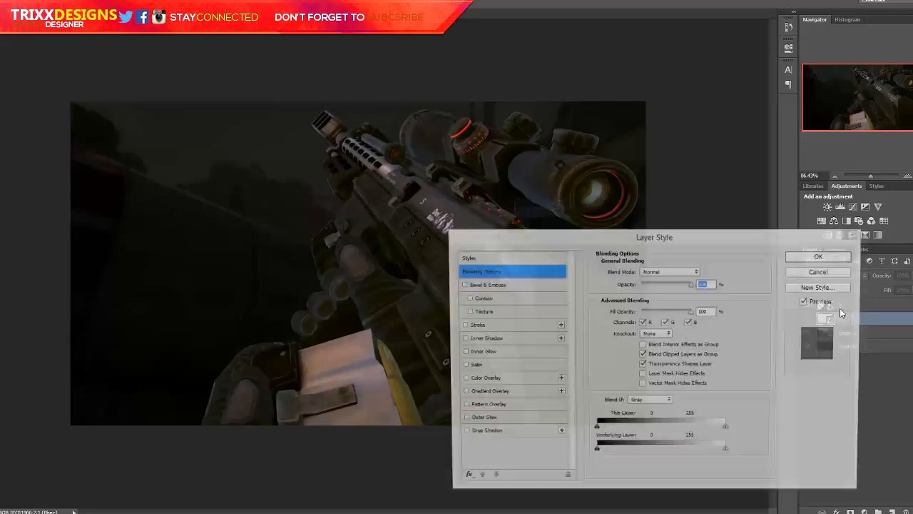
key(Escape)
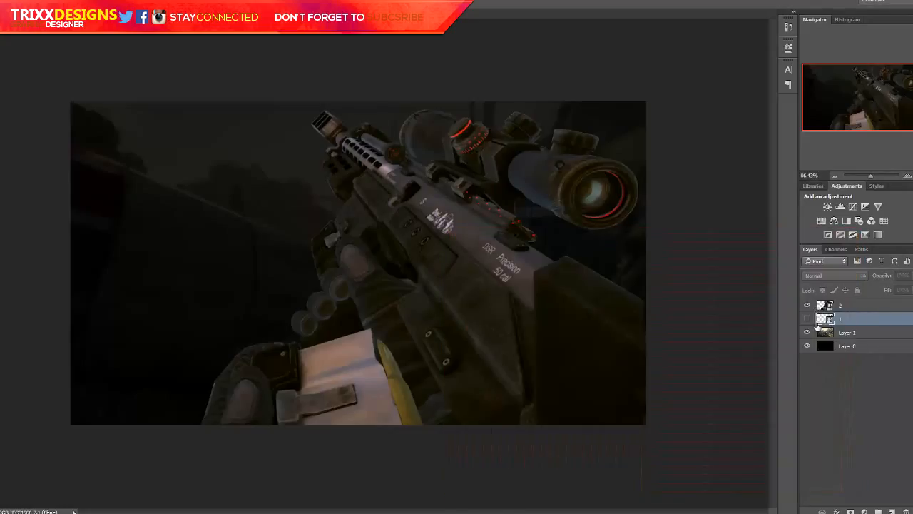
click(807, 304)
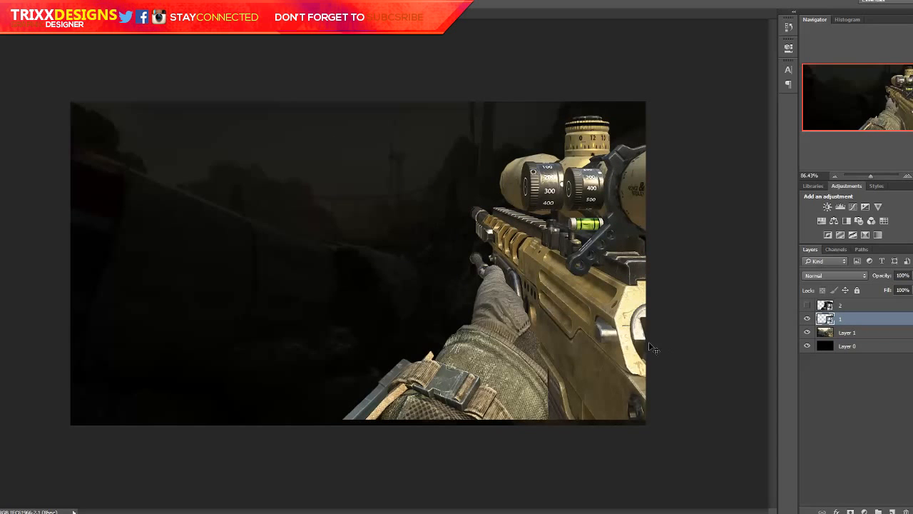
drag(578, 331, 428, 337)
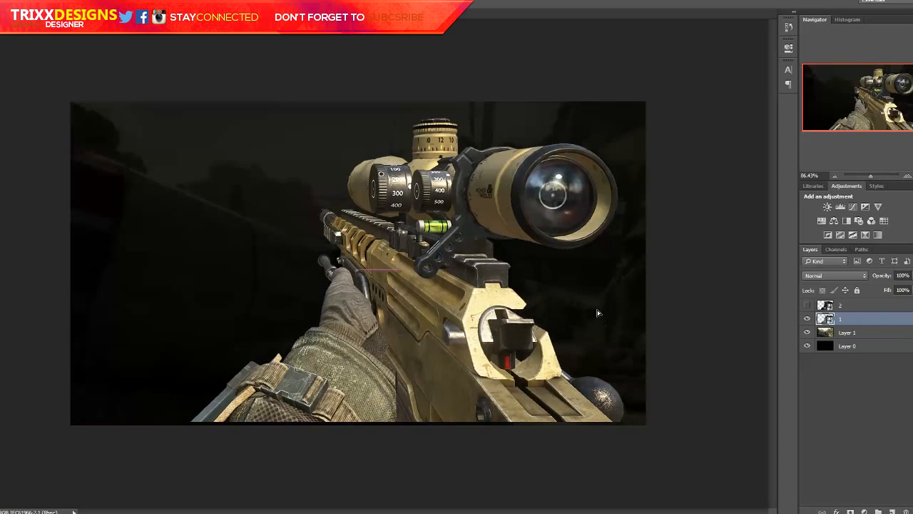
Rasterize rifle layers 1 and 2, leaving layer 1 hidden and layer 2 shown over the dark landscape.
right_click(876, 320)
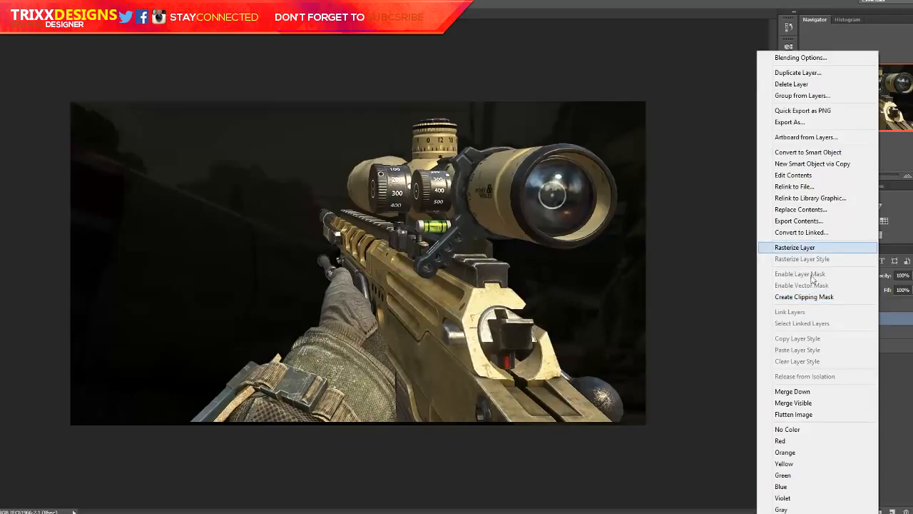
click(796, 249)
click(807, 318)
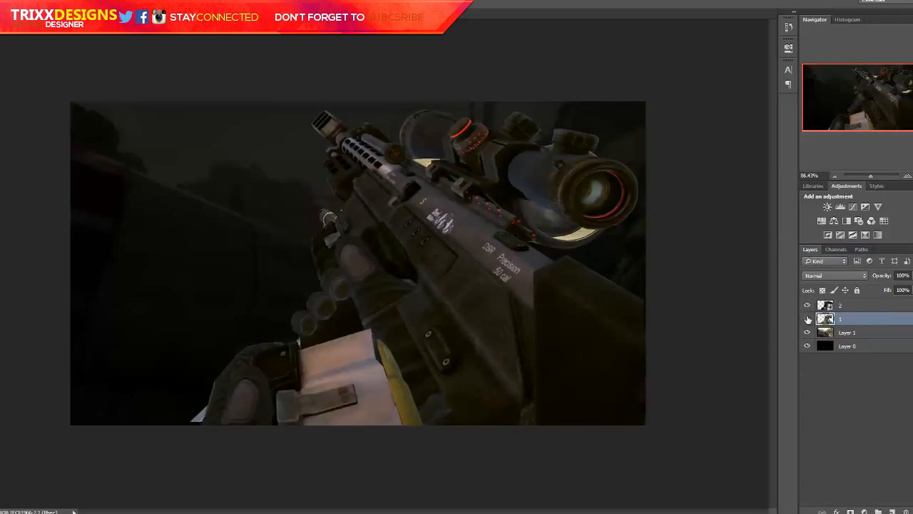
click(821, 306)
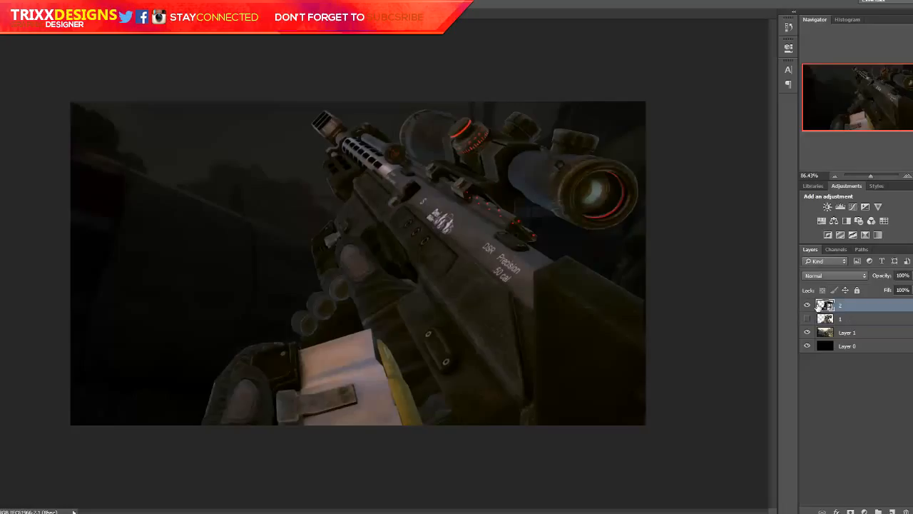
right_click(840, 307)
click(760, 246)
Scale rifle layer 2 down towards the canvas's lower-right corner, then nudge it slightly down and right.
key(ctrl+t)
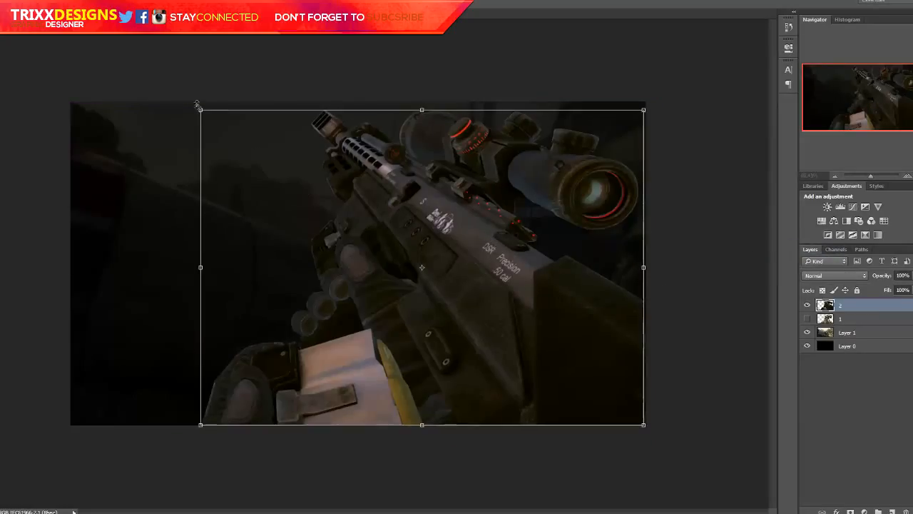
drag(199, 107, 264, 155)
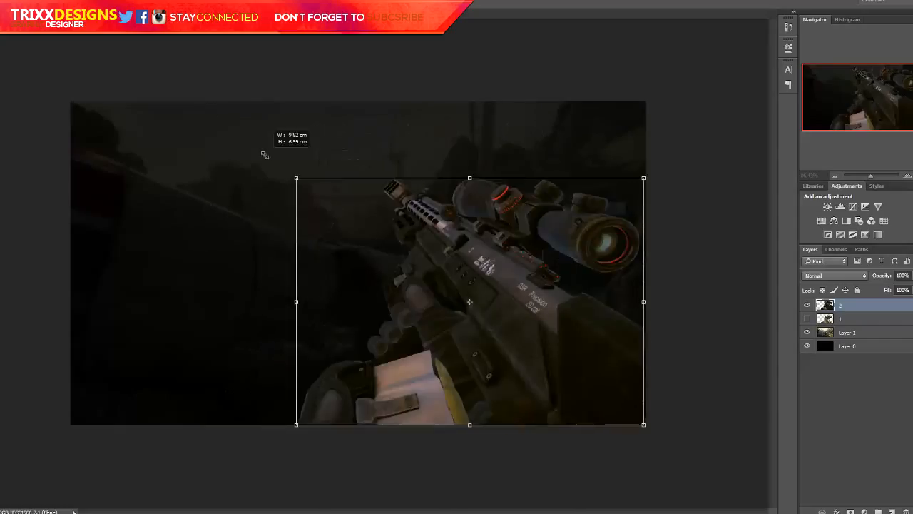
key(Return)
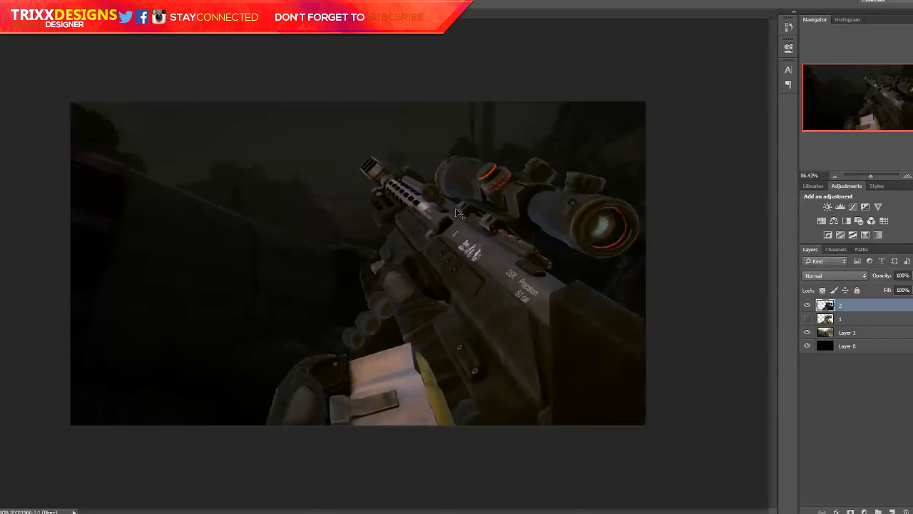
key(ctrl+t)
drag(264, 155, 326, 236)
key(Return)
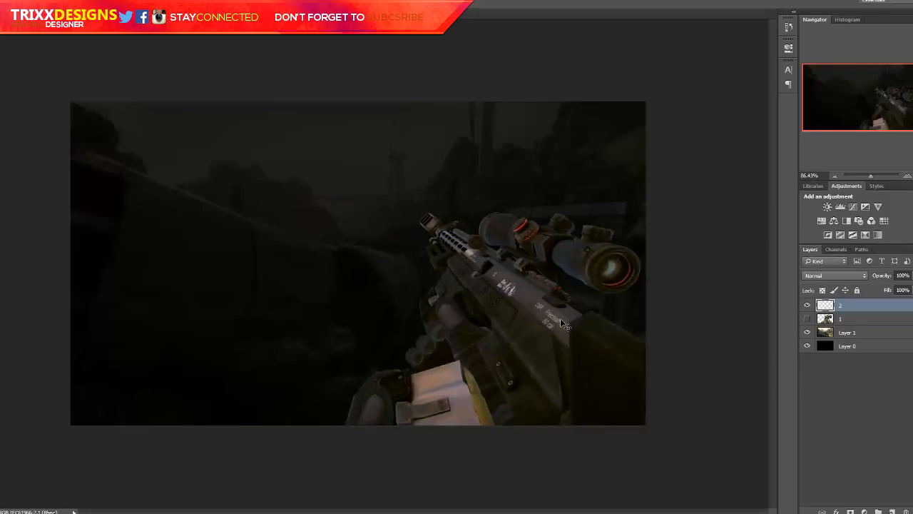
drag(560, 319, 567, 324)
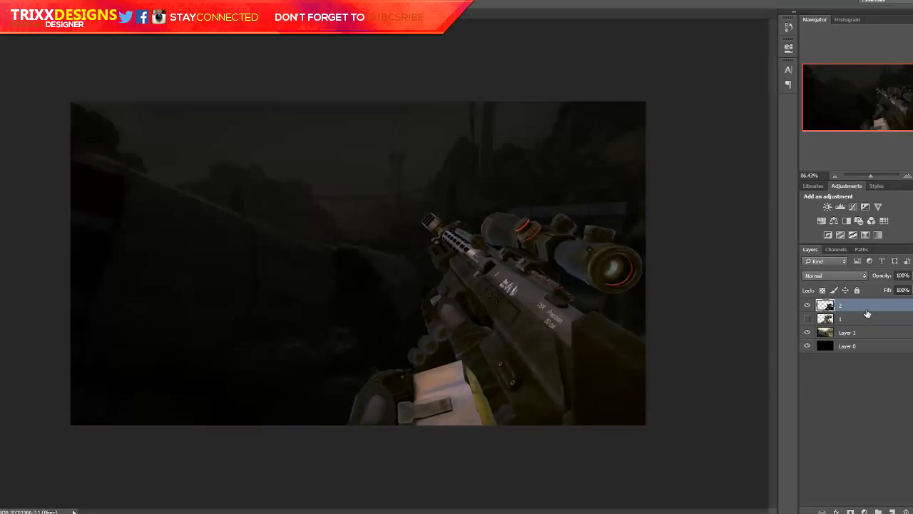
Add a black Multiply drop shadow at 100% opacity to rifle layer 2 and adjust the shadow's size.
double_click(887, 314)
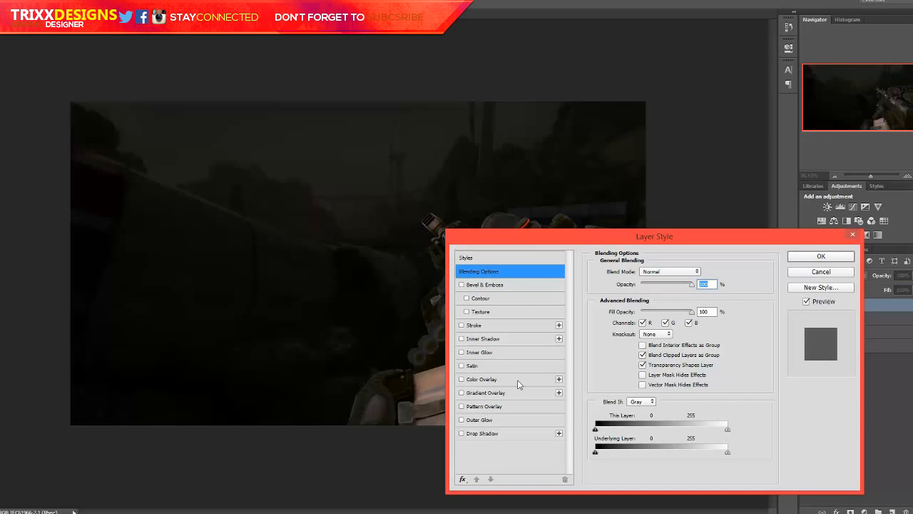
click(505, 433)
drag(607, 241, 724, 222)
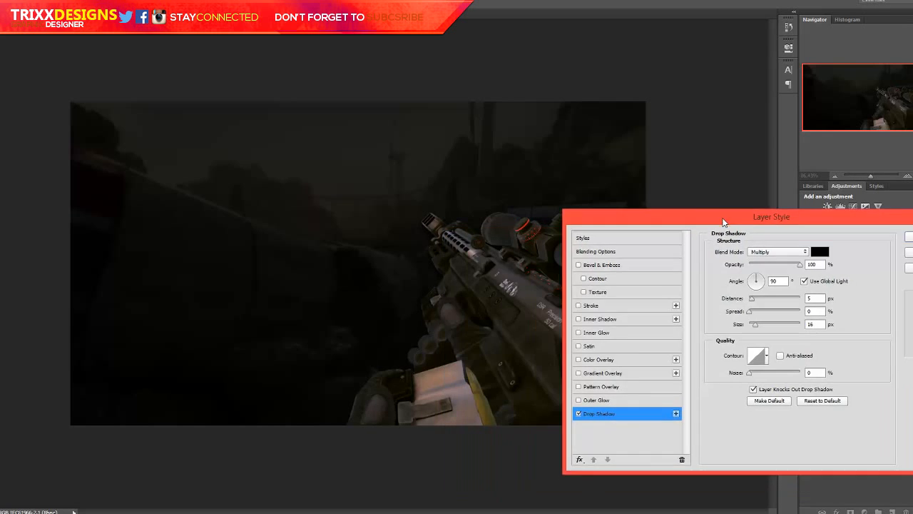
click(767, 326)
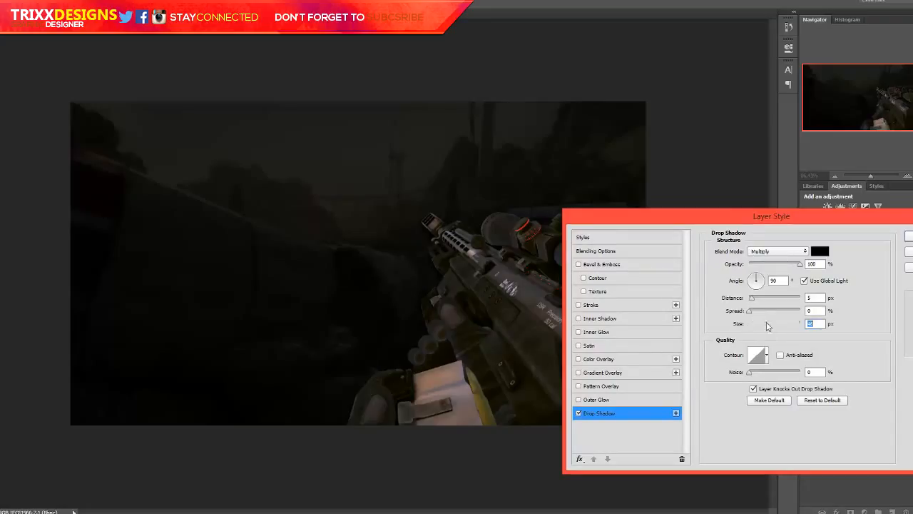
drag(768, 325, 764, 325)
drag(749, 327, 759, 329)
Add an outside stroke of 1 px to rifle layer 2 and shift its colour to a deeper blue.
click(603, 305)
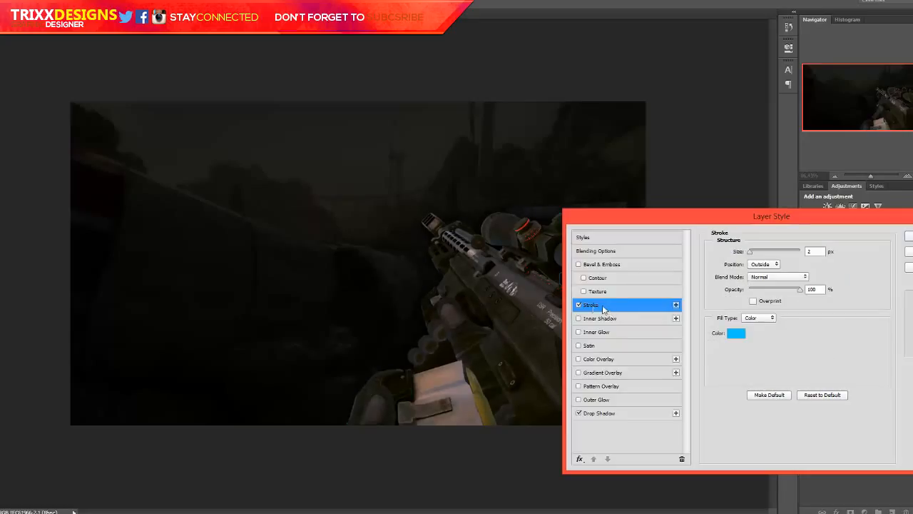
click(762, 264)
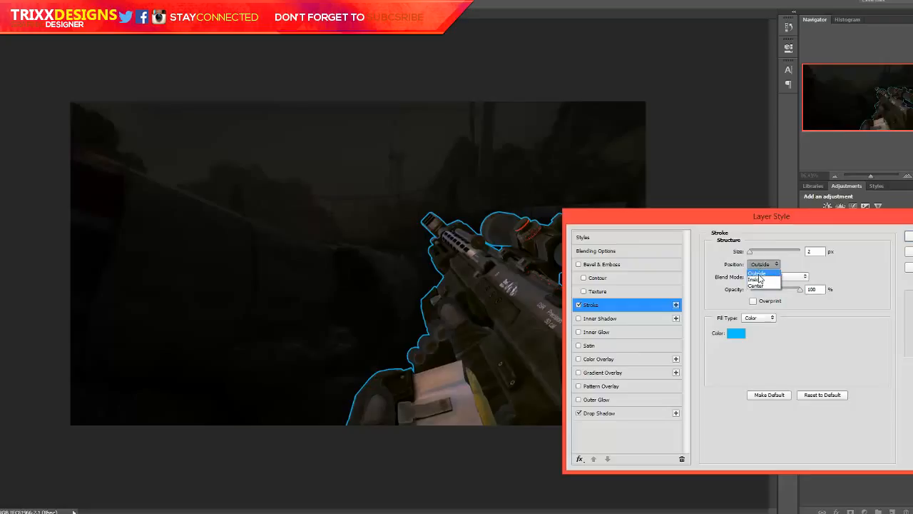
click(758, 274)
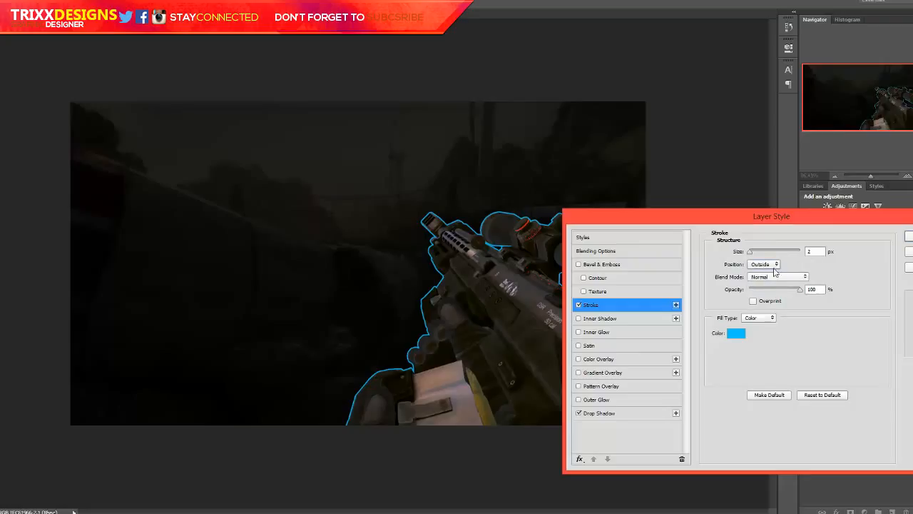
click(764, 265)
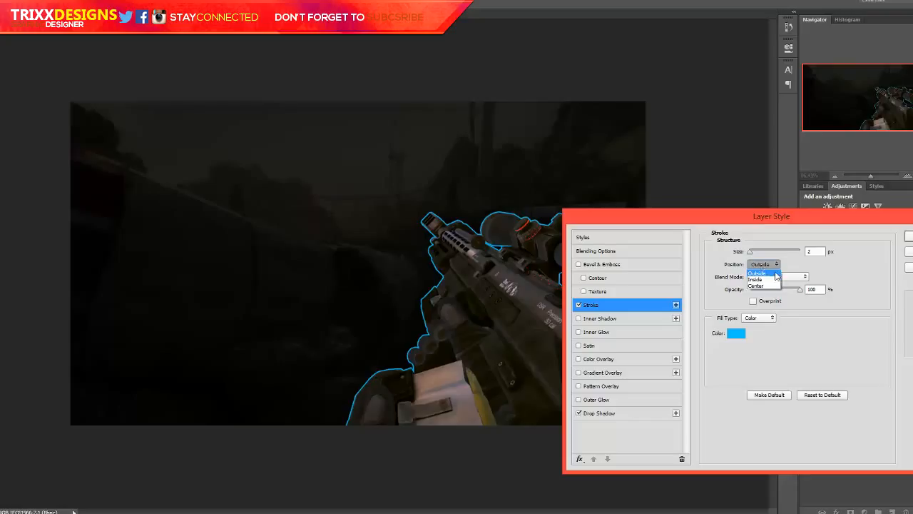
click(777, 274)
click(814, 251)
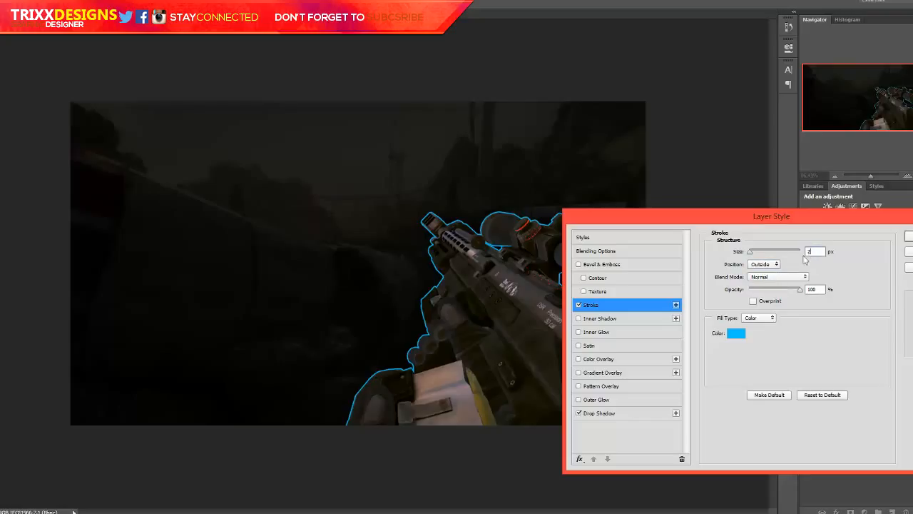
key(BackSpace)
text(1)
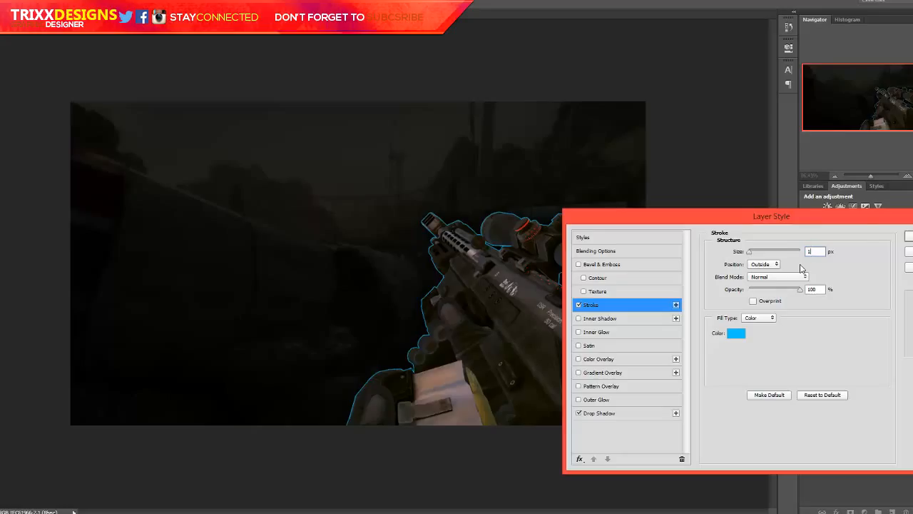
click(736, 333)
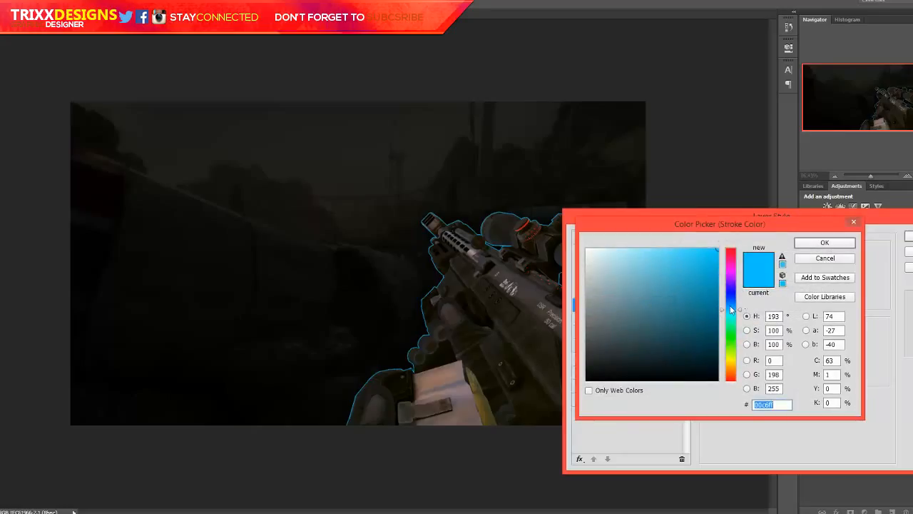
drag(731, 308, 731, 304)
click(824, 243)
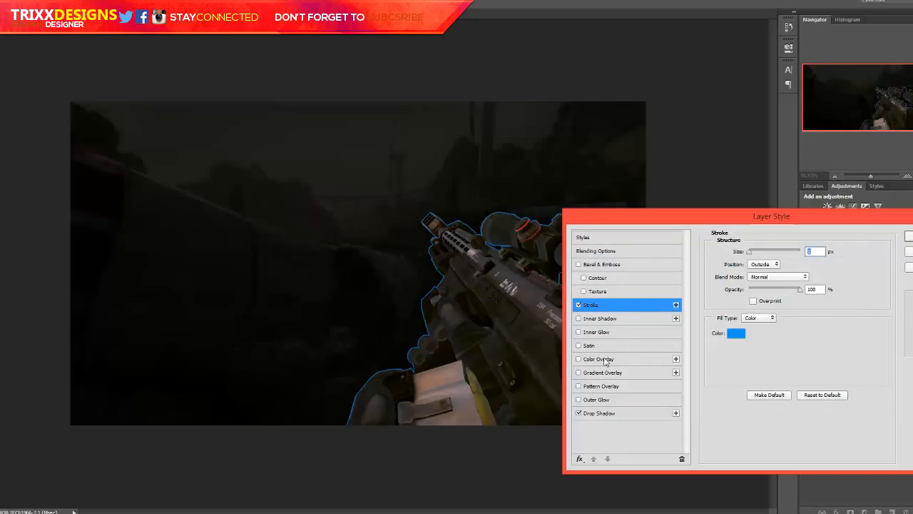
Add a white inner glow to rifle layer 2 with Overlay blending, 85% opacity and a size of 40 px.
click(599, 332)
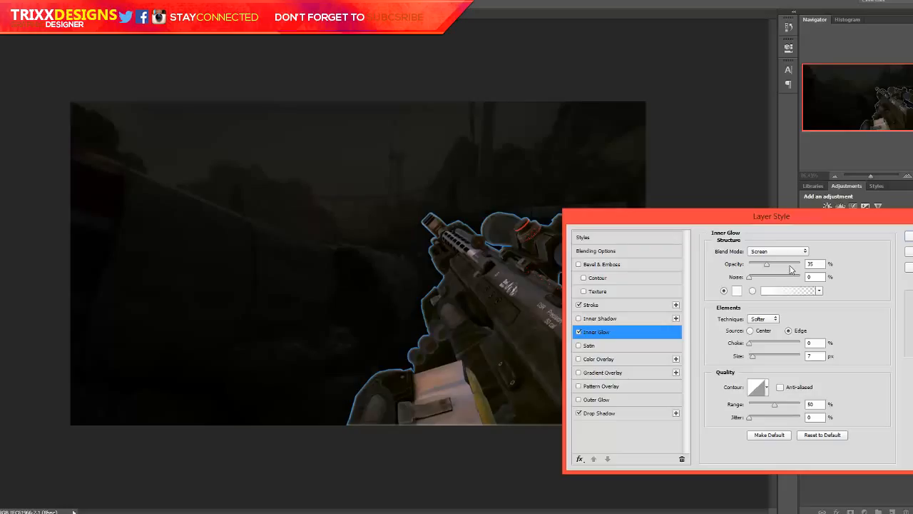
drag(785, 267, 792, 264)
drag(753, 356, 760, 356)
click(776, 252)
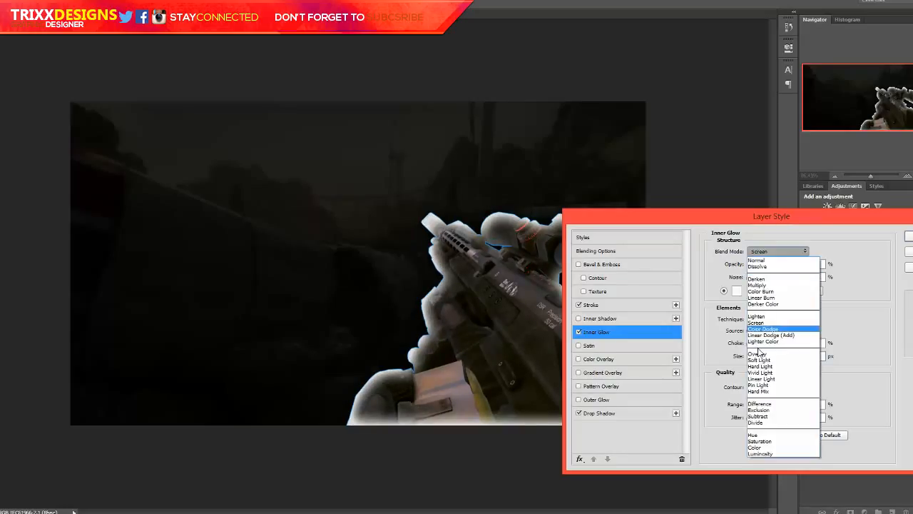
click(771, 352)
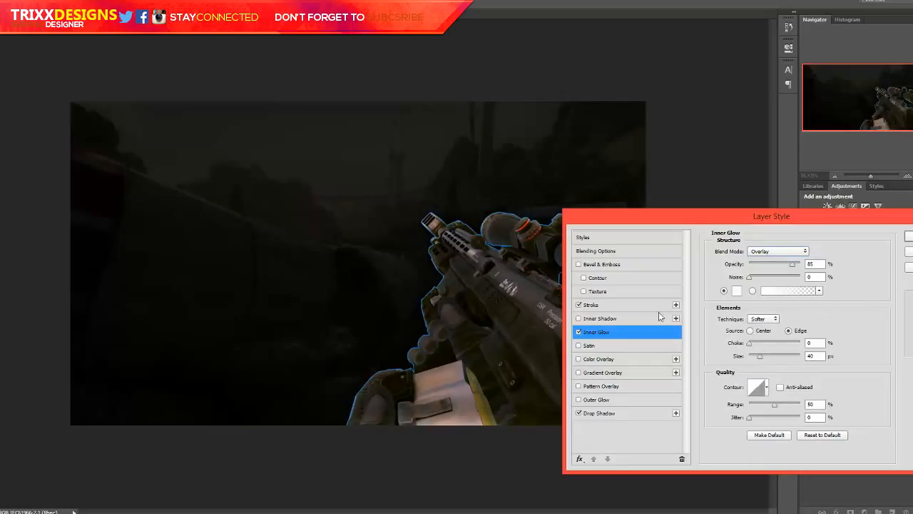
Add a colour overlay in blue 0096ff to rifle layer 2, using Overlay blending at about 37% opacity.
click(611, 358)
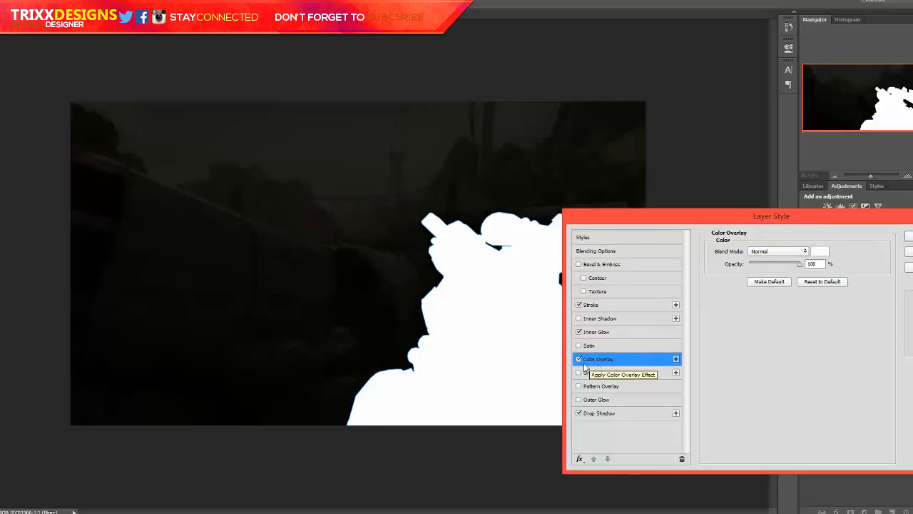
click(820, 252)
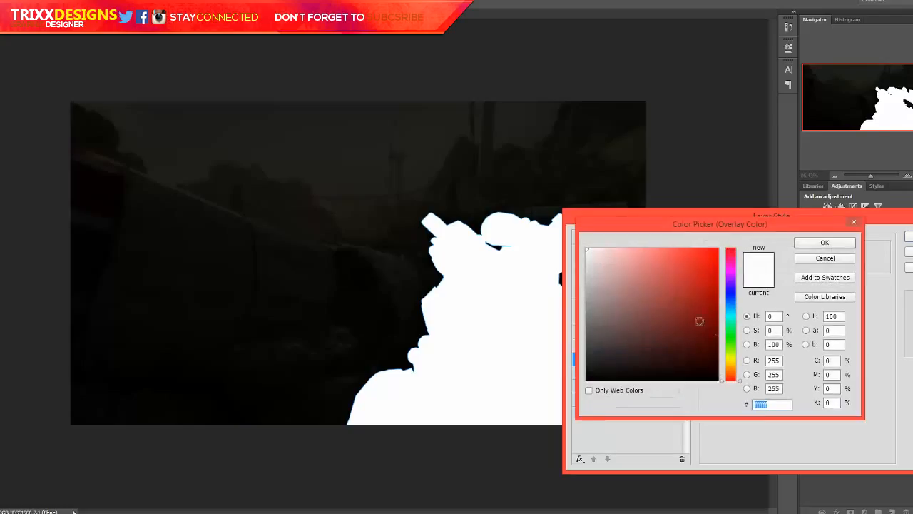
text(ff0000)
click(729, 304)
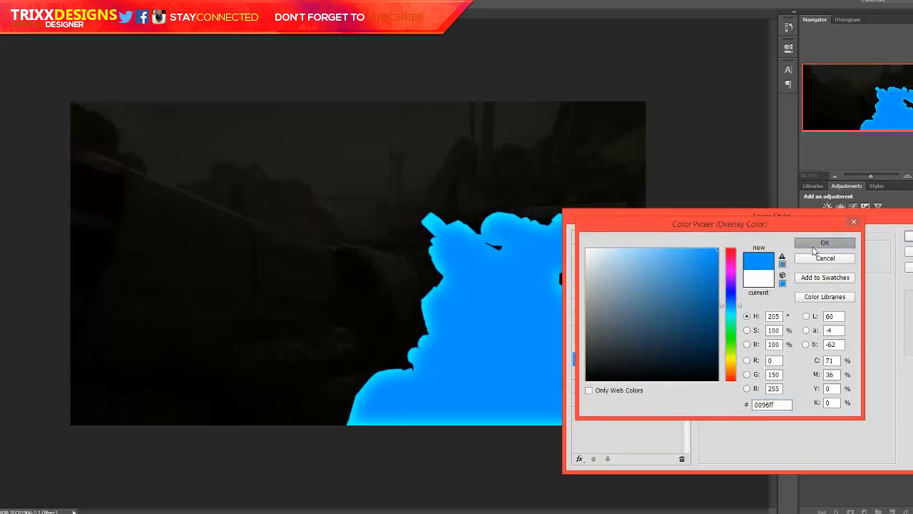
click(825, 243)
click(797, 251)
click(758, 354)
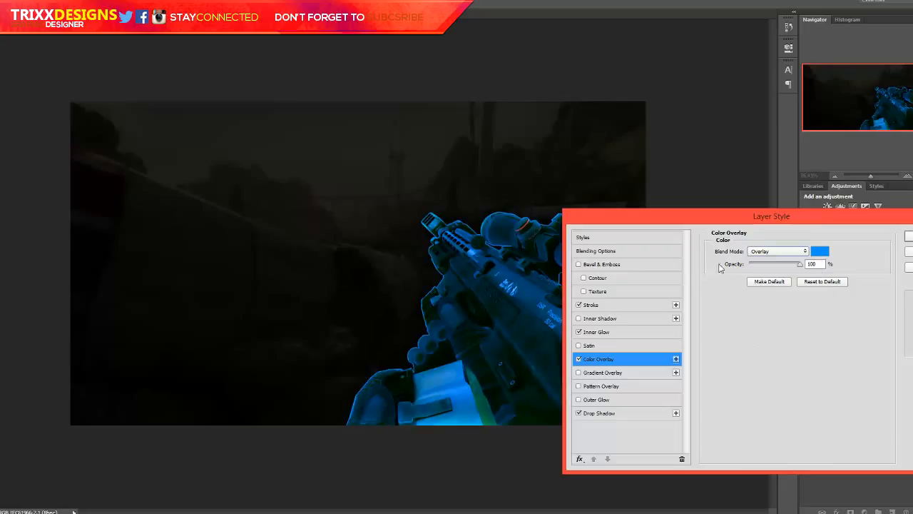
click(768, 265)
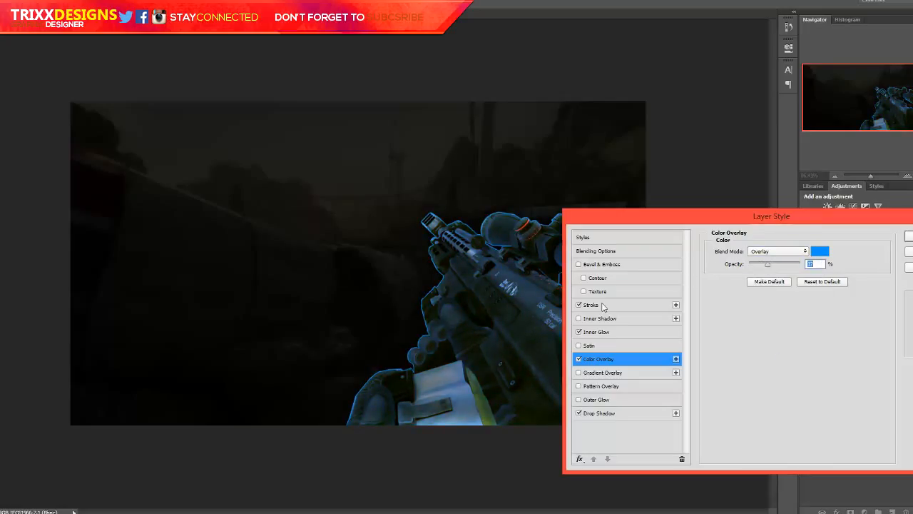
Add a bright blue outer glow to rifle layer 2 with 40% opacity and a size of about 32 px.
click(598, 400)
click(736, 292)
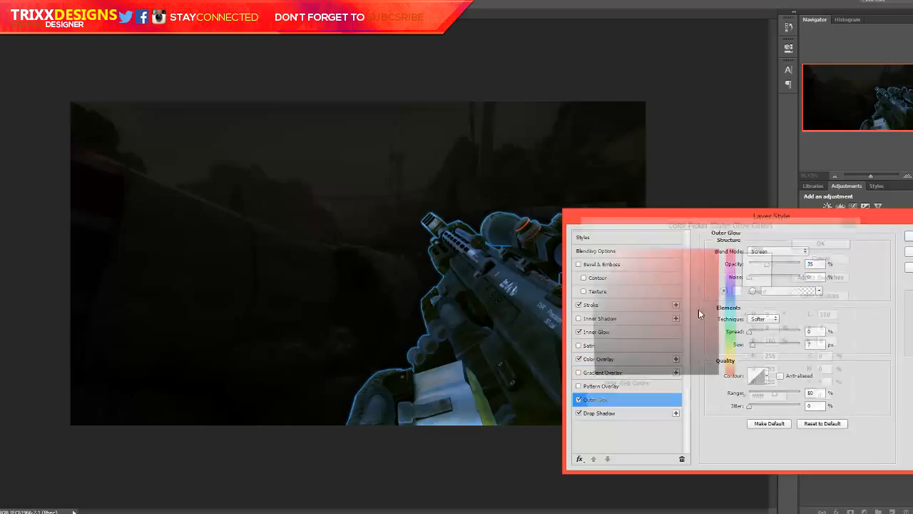
text(0078ff)
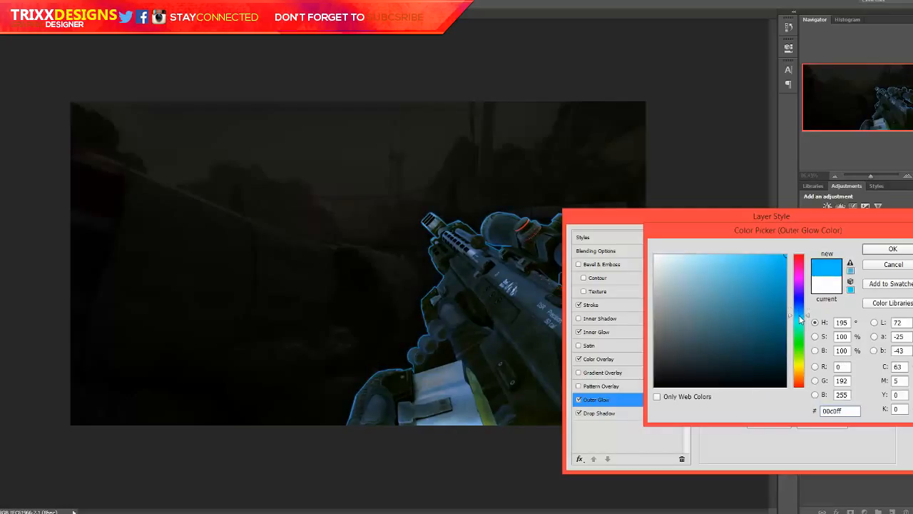
key(Return)
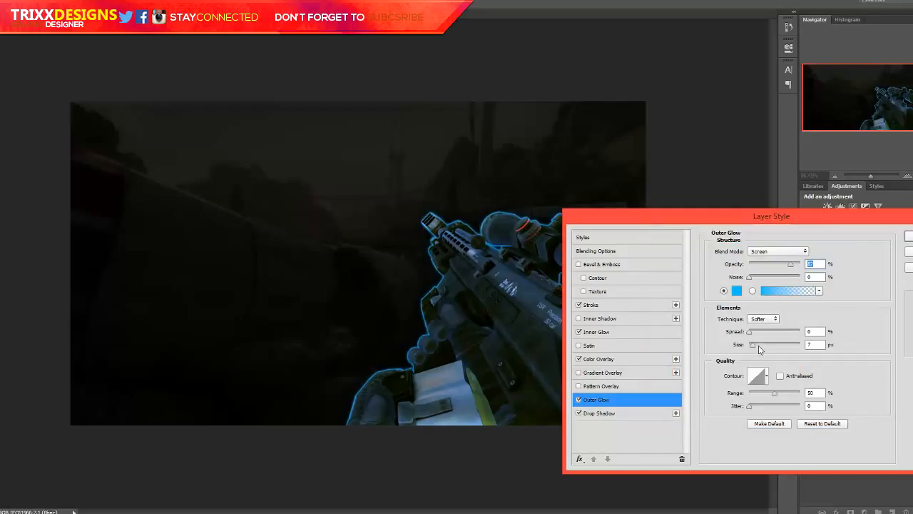
mouse_move(761, 349)
mouse_down()
mouse_move(769, 349)
mouse_move(760, 349)
mouse_up()
drag(762, 267, 769, 266)
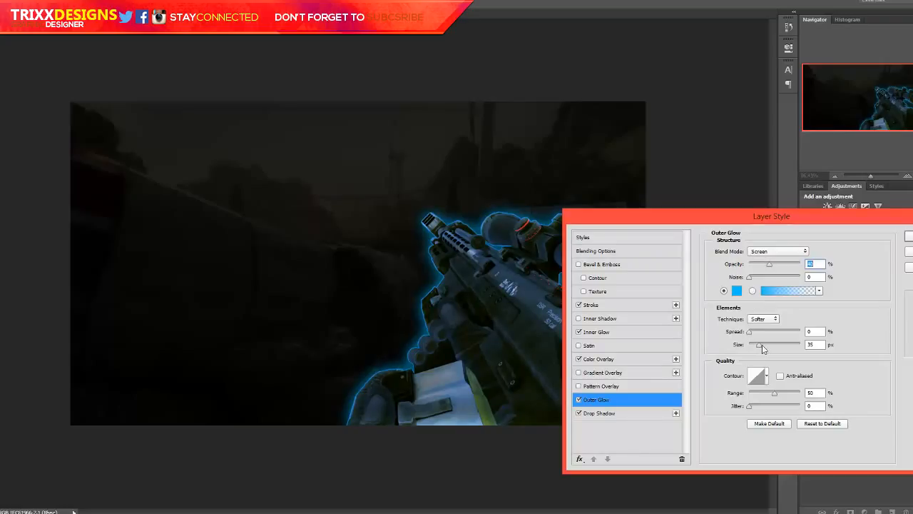
drag(764, 348, 760, 347)
Reduce rifle layer 2's stroke opacity to about 60%, apply the layer style and collapse the layer's effects list.
click(579, 305)
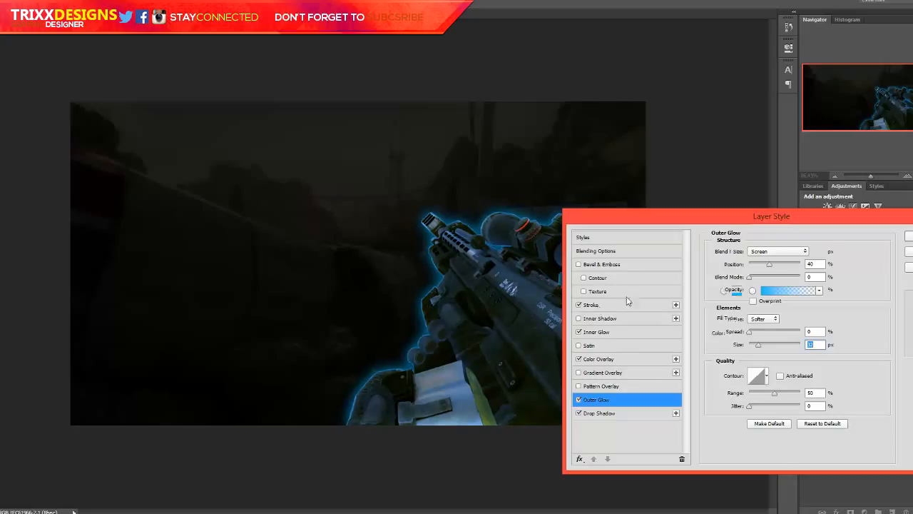
click(620, 304)
drag(761, 293, 782, 294)
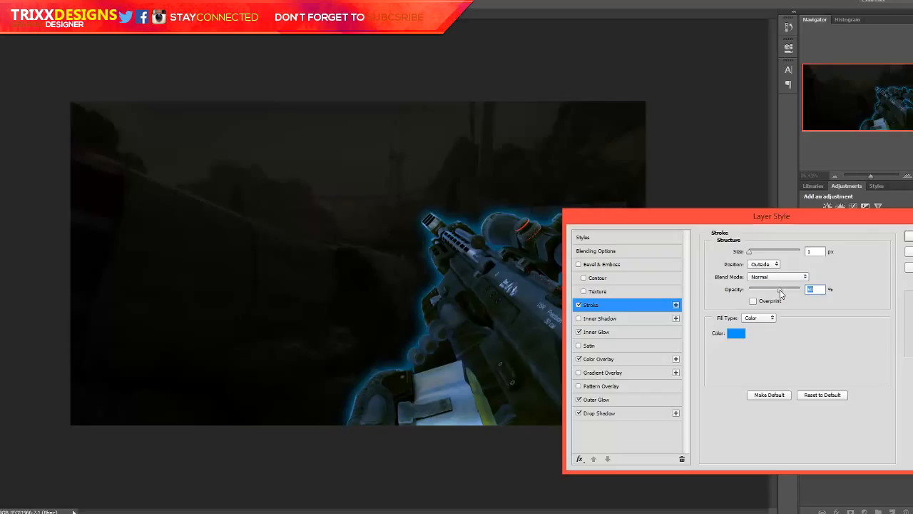
key(Return)
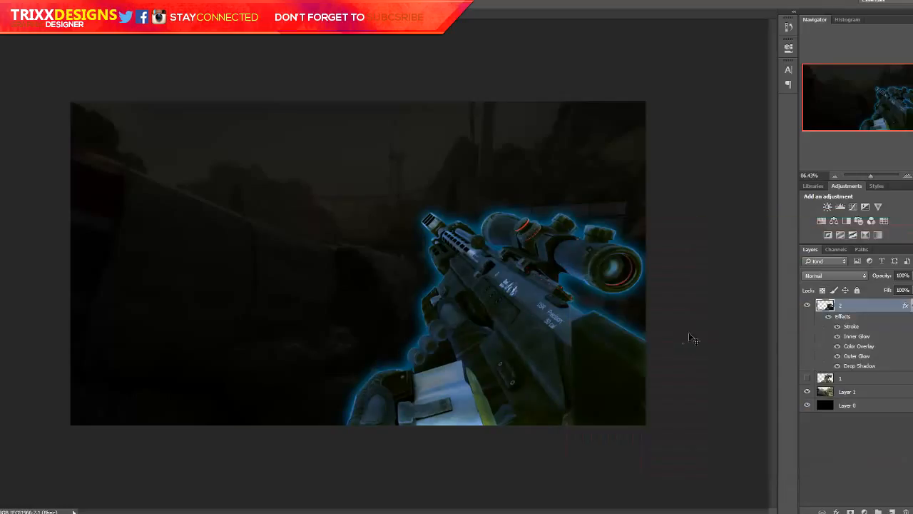
click(910, 306)
click(858, 320)
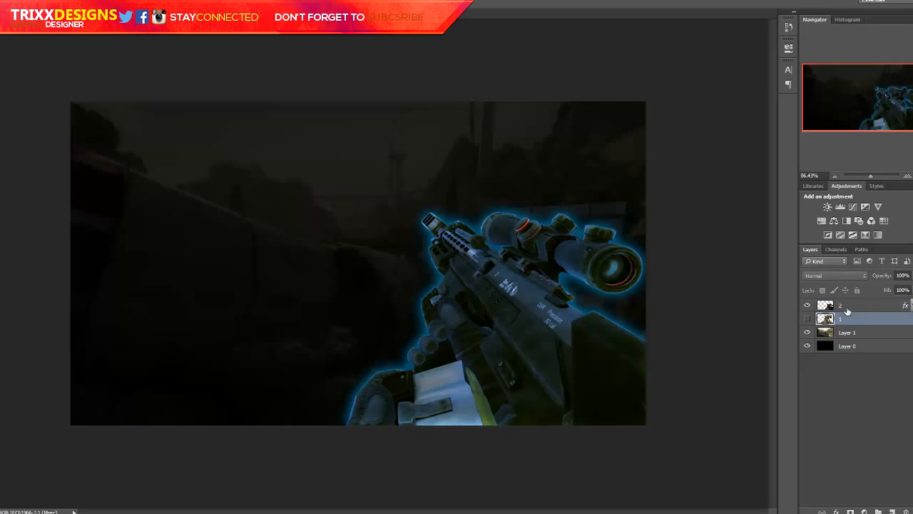
Create a new layer beneath rifle layer 2 and reduce the size of the soft round brush with 0% hardness.
click(892, 512)
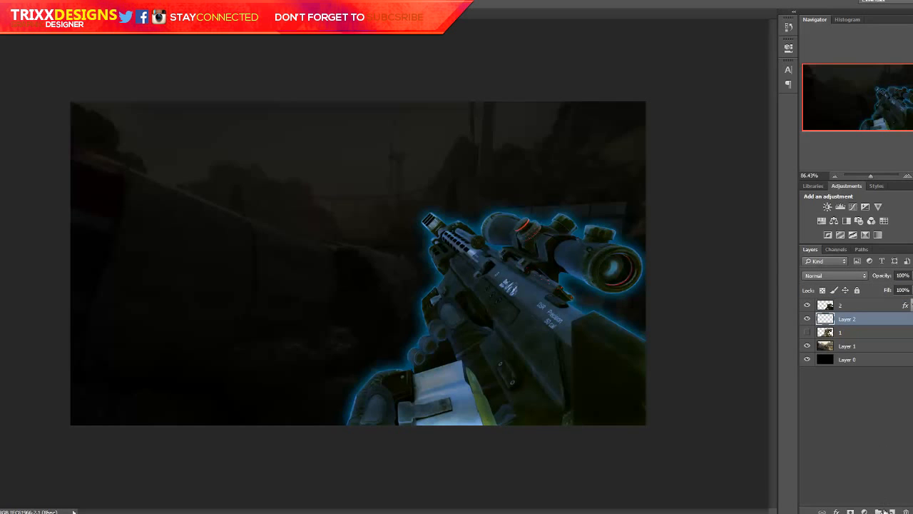
key(b)
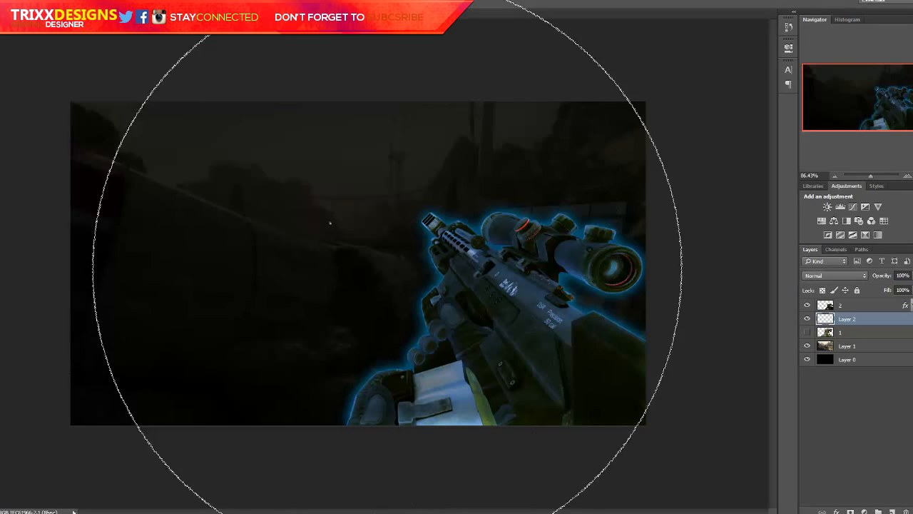
right_click(442, 297)
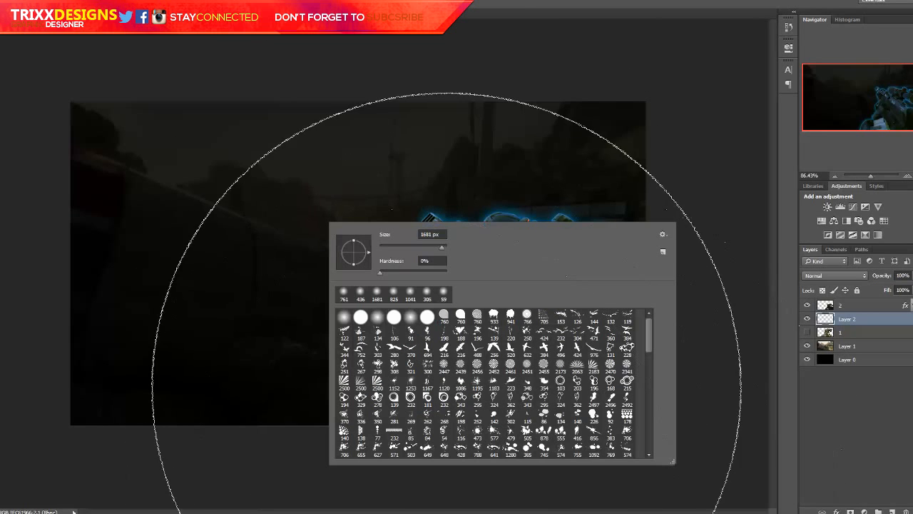
click(420, 247)
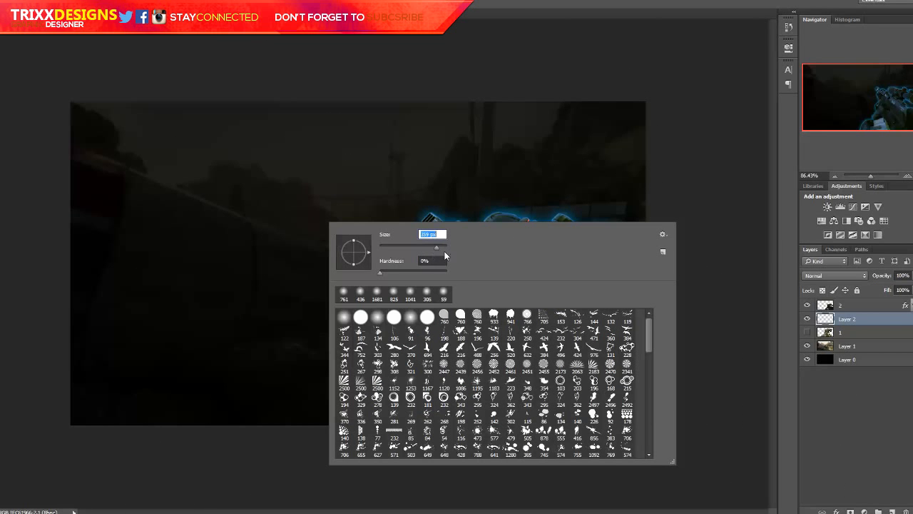
drag(445, 255, 444, 249)
key(Return)
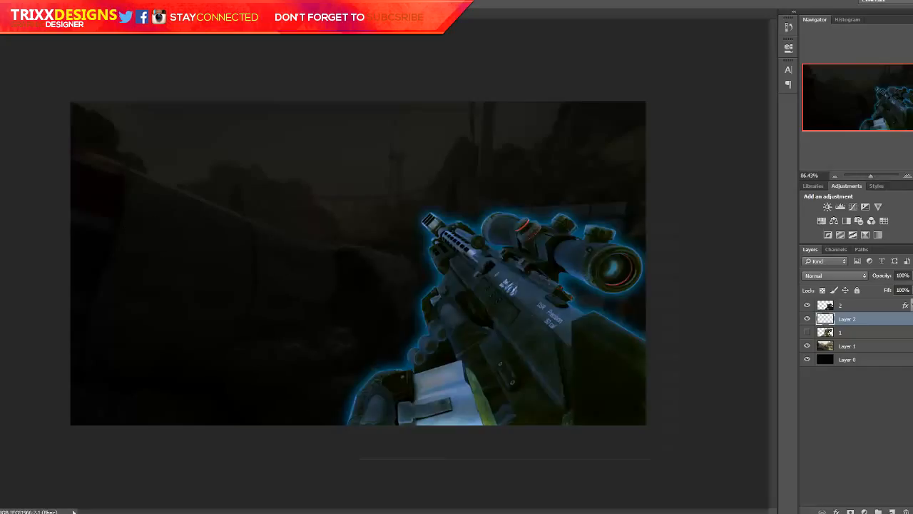
Sample bright blue 00c3ff from the rifle's glow and paint soft blue light in both upper canvas corners and at the lower edge beside the rifle.
click(1, 357)
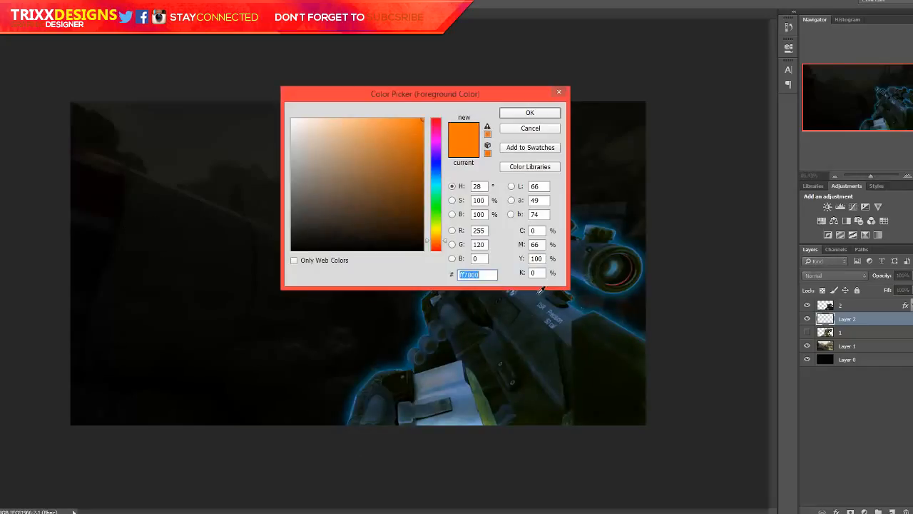
click(371, 369)
key(Return)
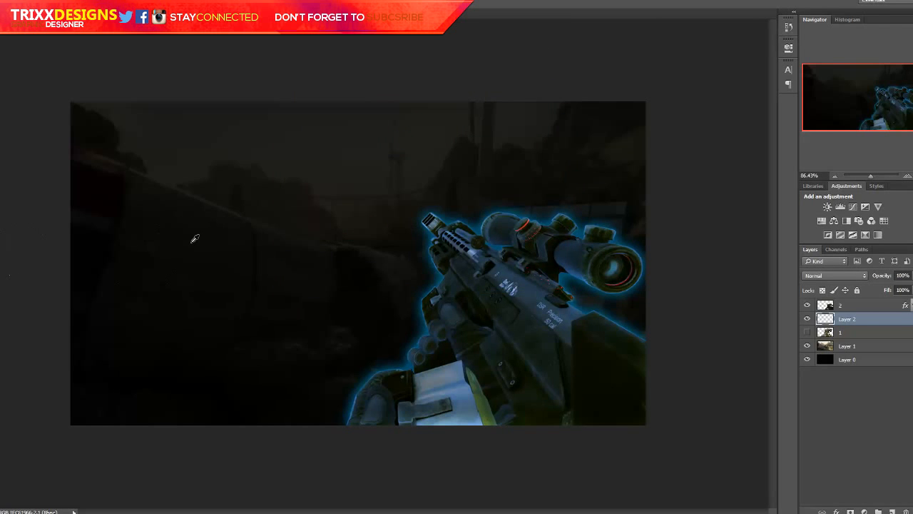
scroll(195, 238, down, 2)
drag(221, 232, 366, 233)
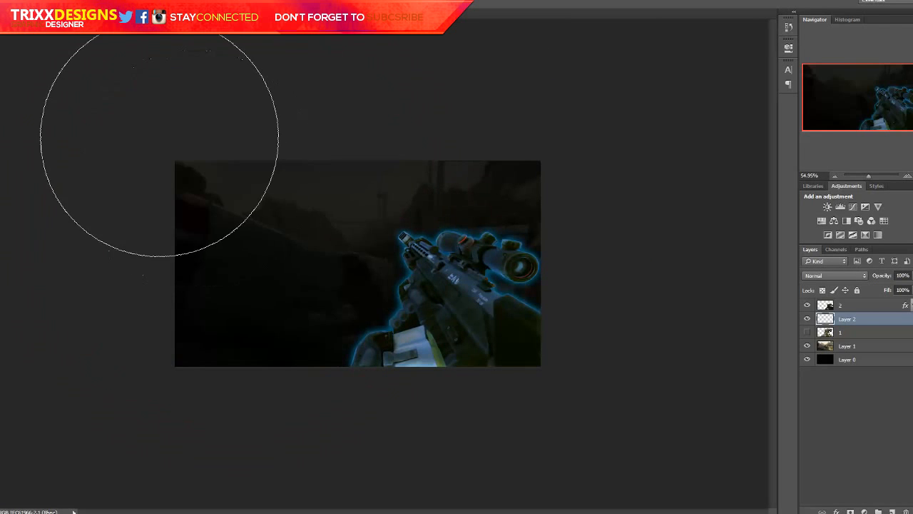
mouse_move(159, 143)
mouse_down()
mouse_move(281, 259)
mouse_move(404, 423)
mouse_move(506, 331)
mouse_up()
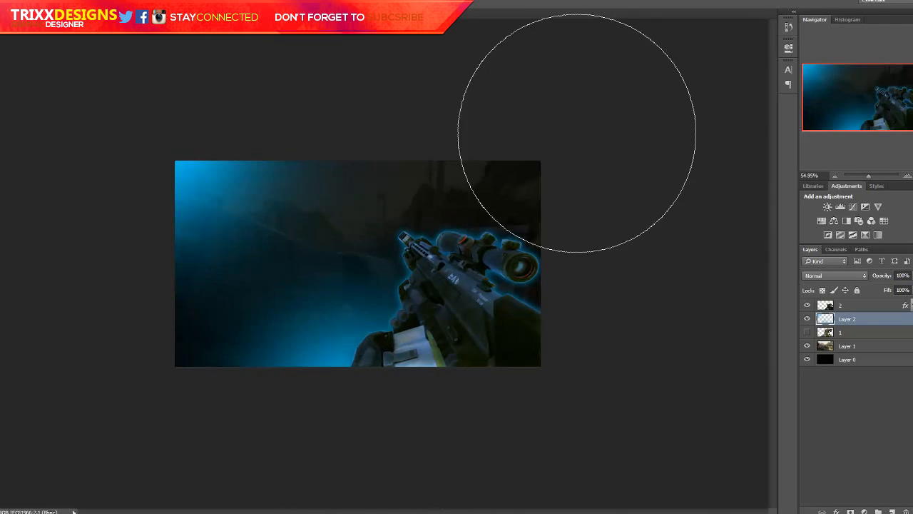
scroll(616, 286, up, 3)
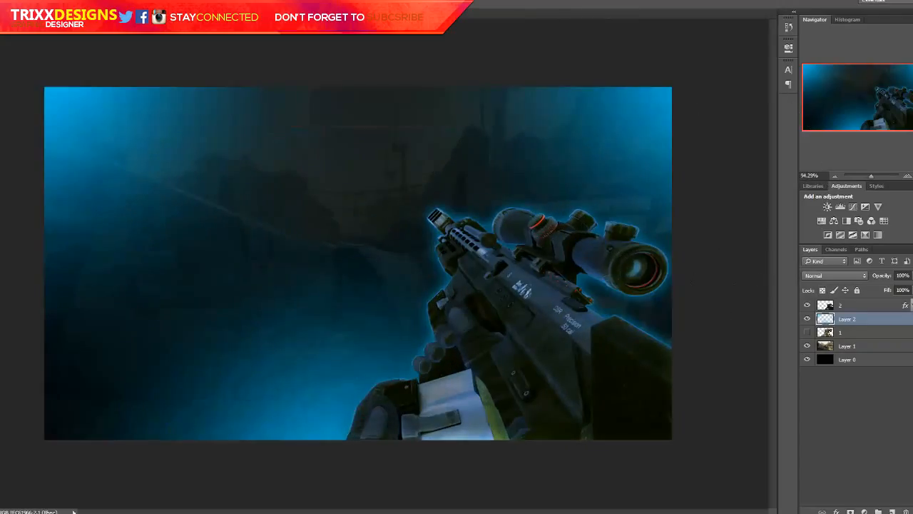
Lower the opacity of the painted blue light layer to 25%.
click(908, 275)
drag(909, 290, 887, 292)
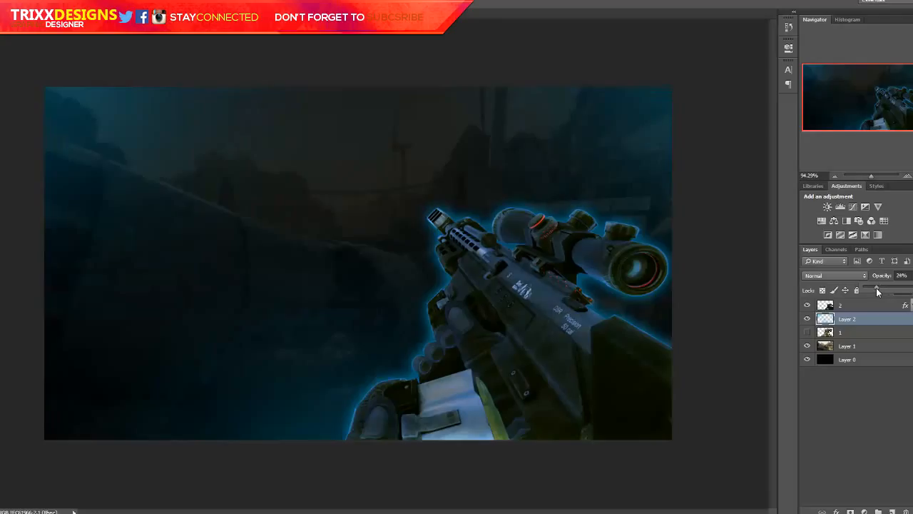
drag(877, 287, 879, 287)
Set the text colour to white ffffff and start a text line in the empty area beside the rifle.
key(t)
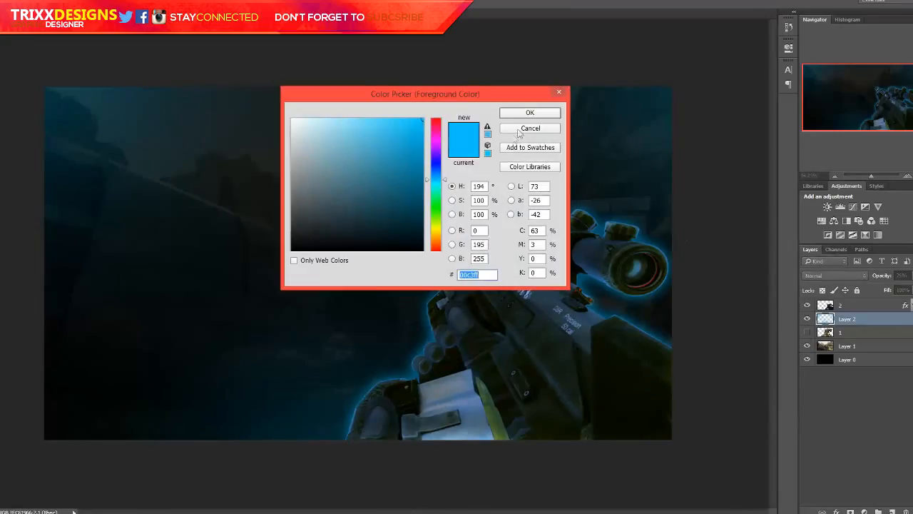
click(521, 128)
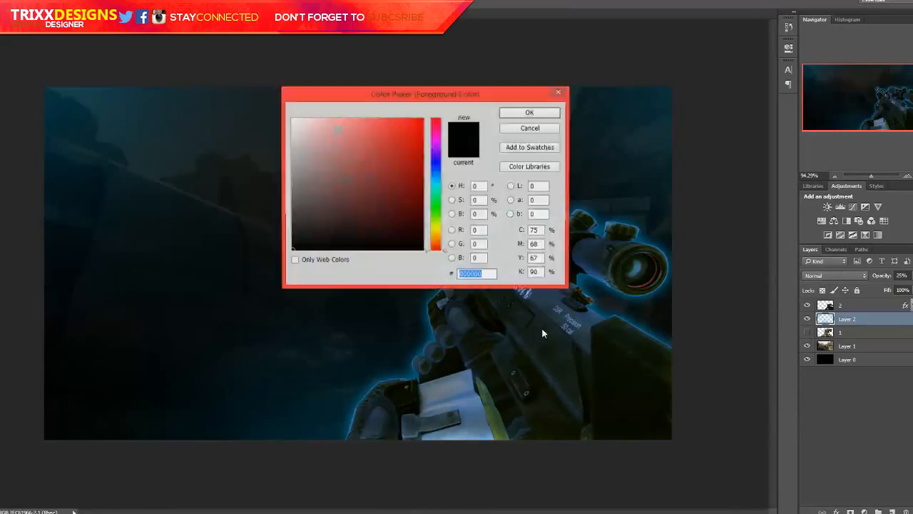
text(ffffff)
key(Return)
click(238, 239)
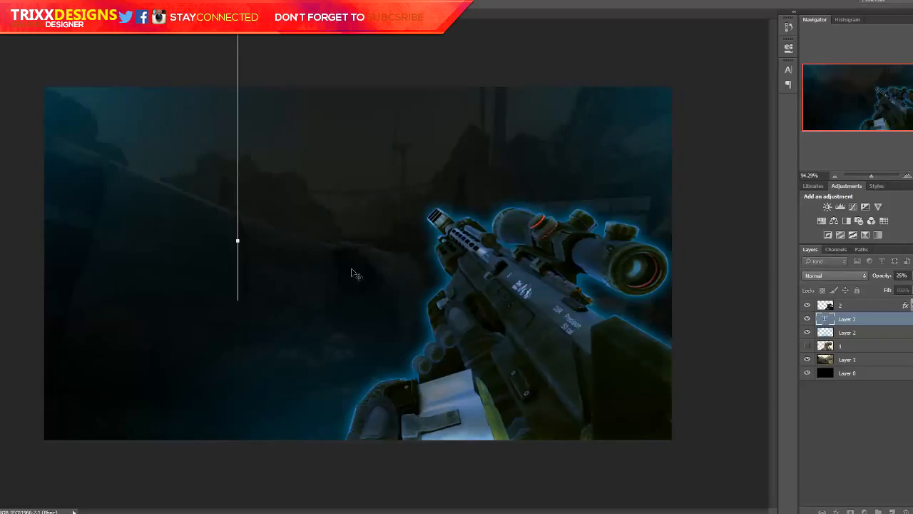
Set the text size to 48 pt and enter the title THUMBNAIL.
click(182, 22)
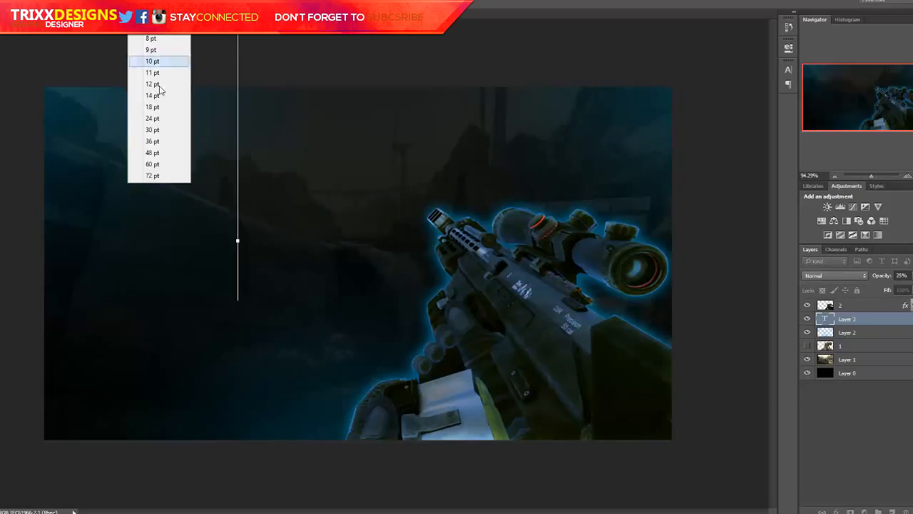
click(159, 176)
click(182, 22)
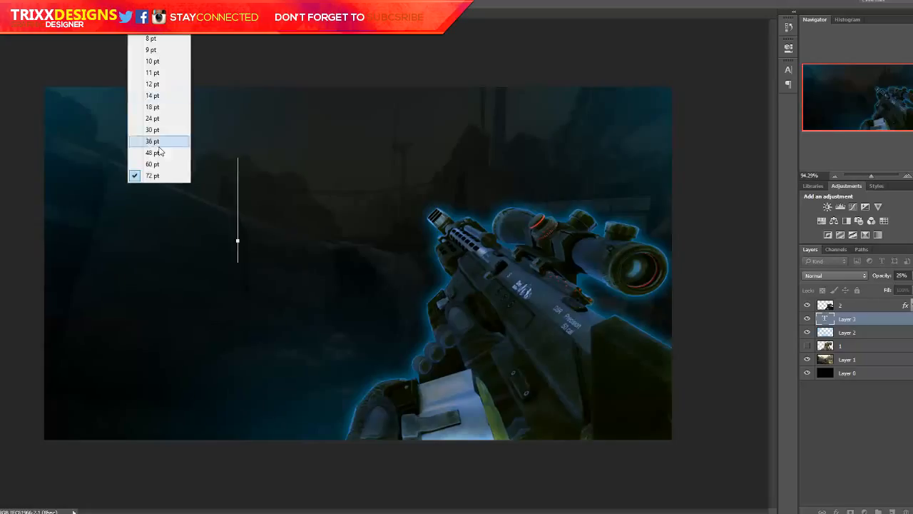
click(161, 164)
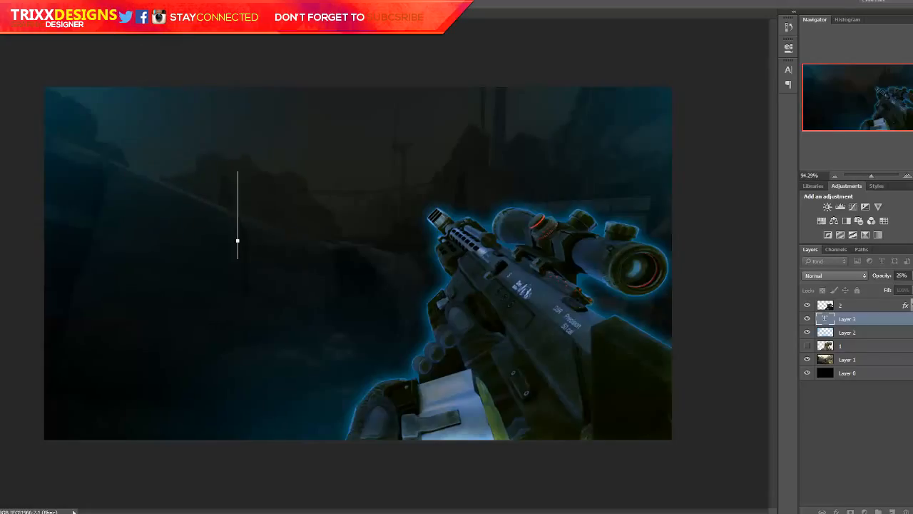
click(182, 22)
click(147, 153)
text(TH)
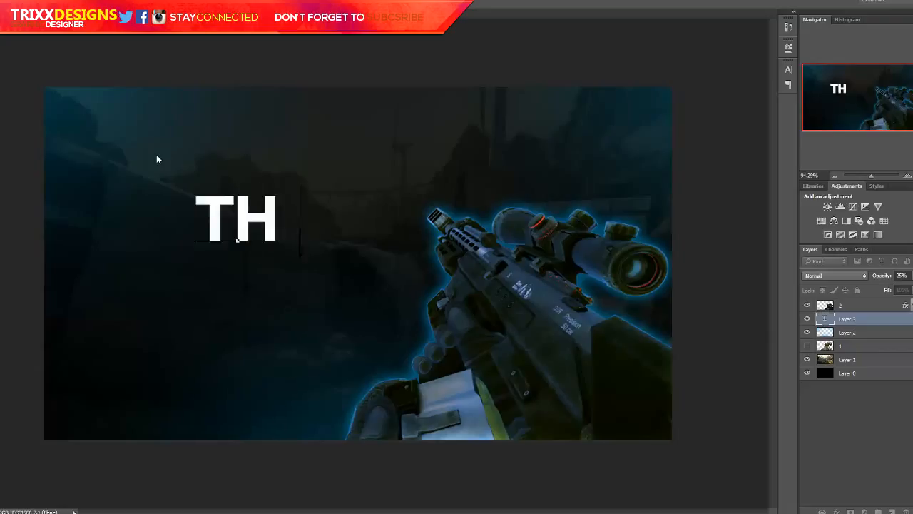
text(UMBNAIL)
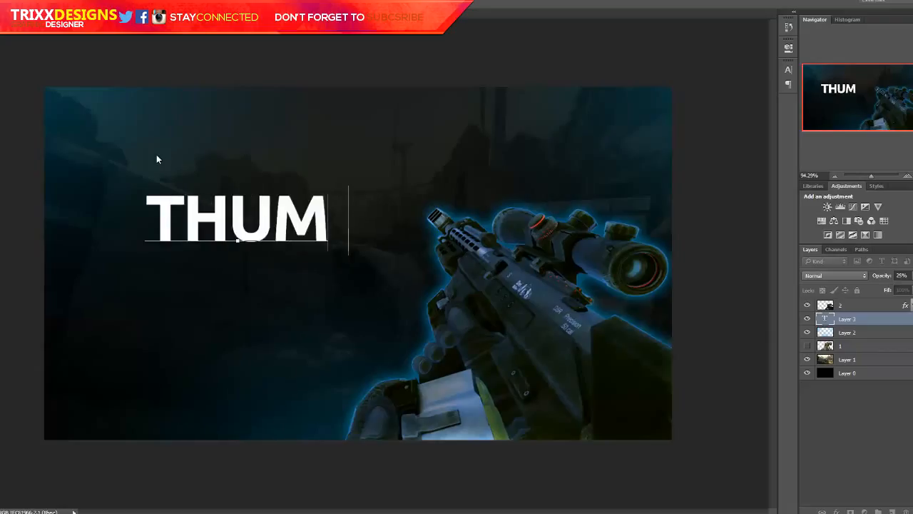
Shrink the whole THUMBNAIL title slightly so it sits clear of the rifle barrel, and commit the text.
key(ctrl+a)
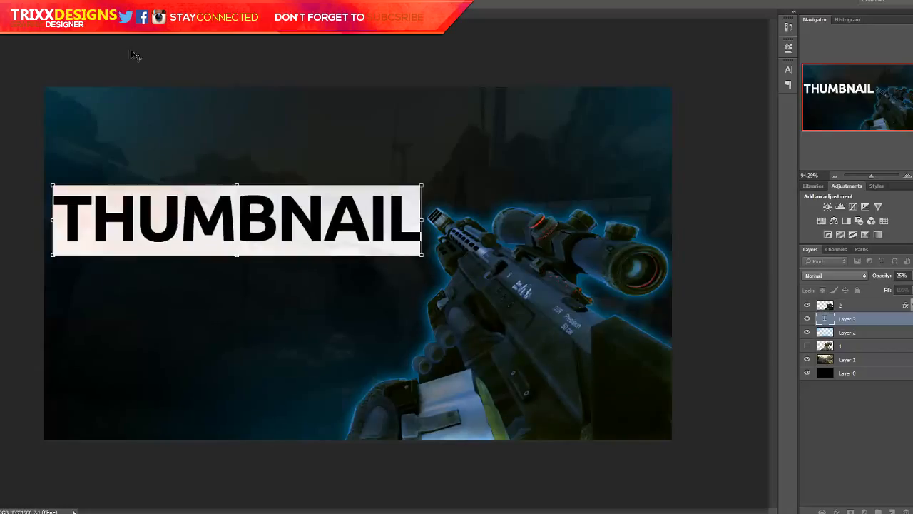
drag(123, 8, 113, 8)
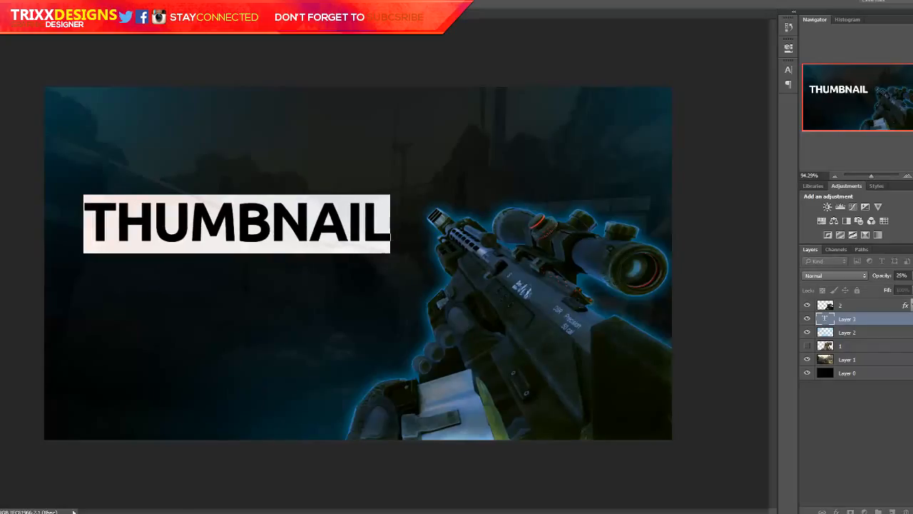
key(ctrl+Return)
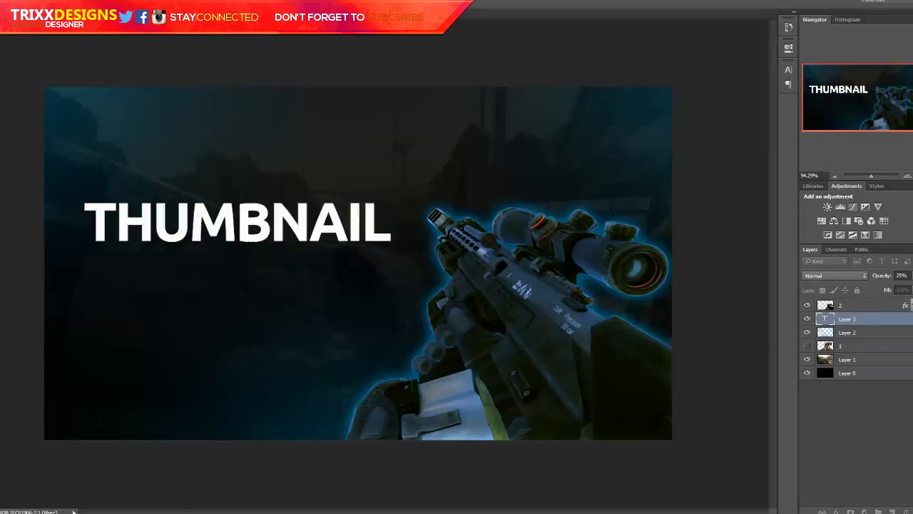
Duplicate the THUMBNAIL text directly below the original and change the copy's wording to TUTORIAL.
drag(291, 214, 301, 278)
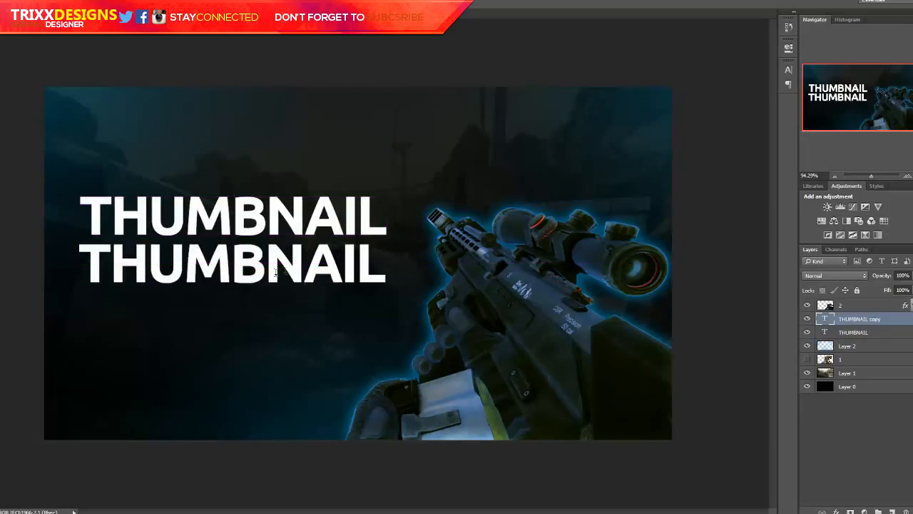
key(t)
click(232, 264)
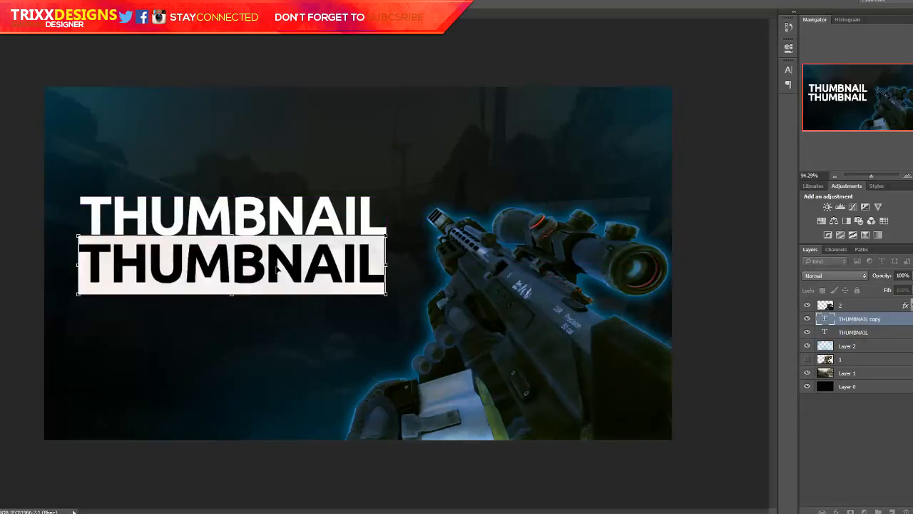
key(ctrl+a)
key(BackSpace)
text(TU)
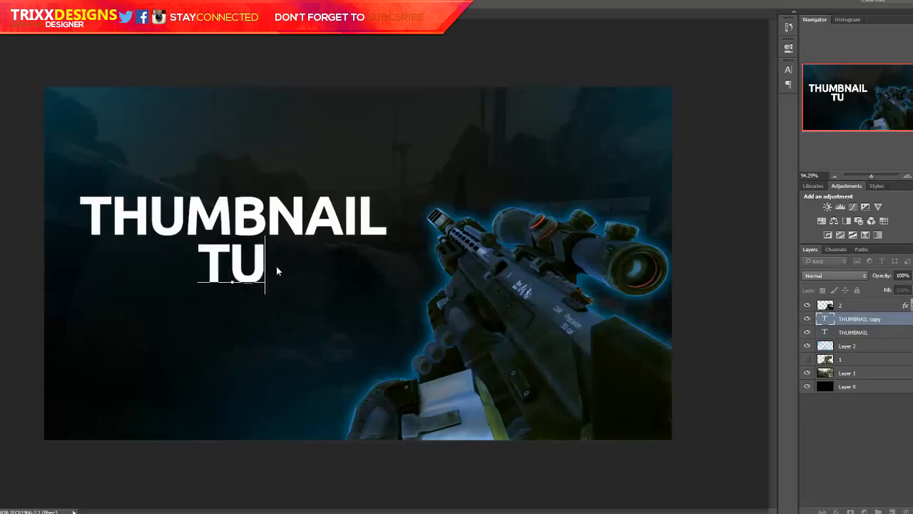
text(TORIAL)
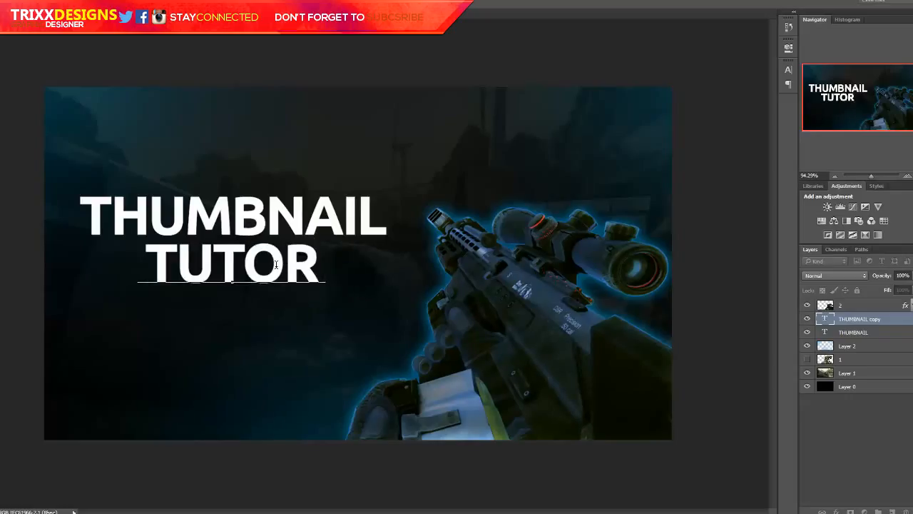
key(ctrl+Return)
Change the font of the TUTORIAL text to a jagged, slanted brush-style typeface.
key(ctrl+a)
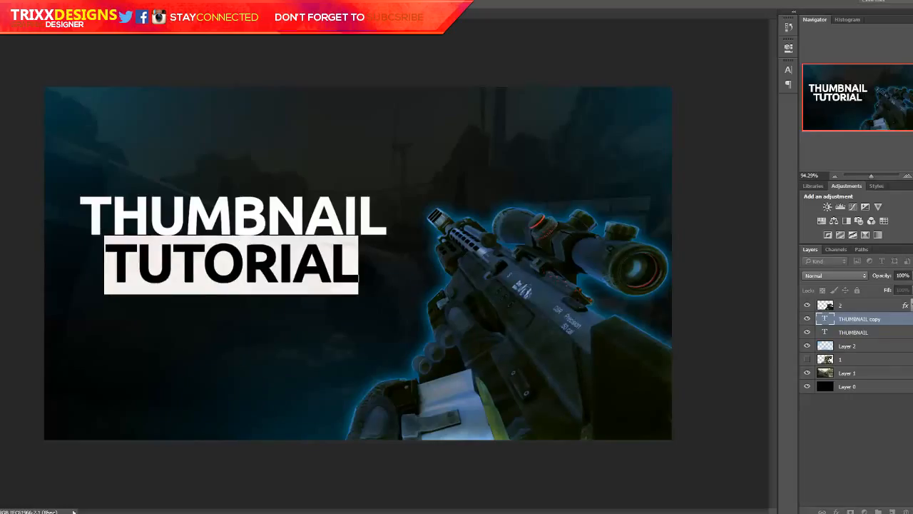
click(143, 28)
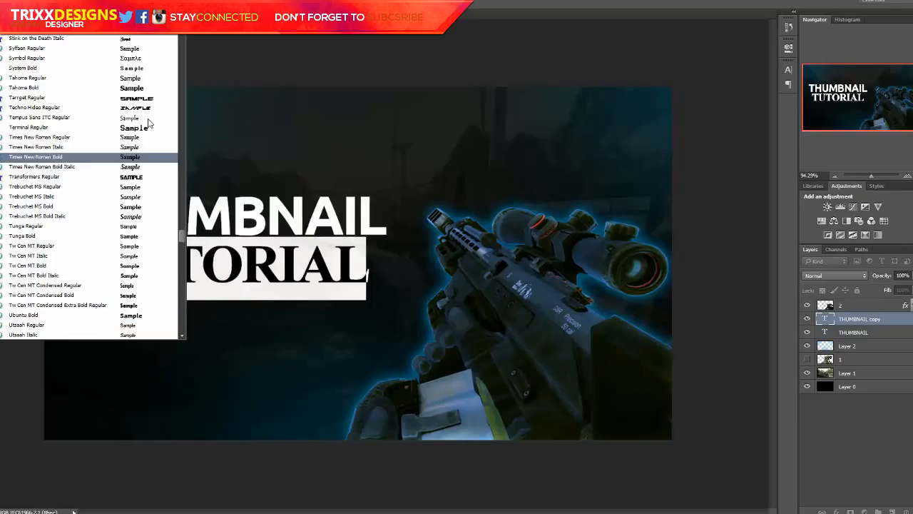
scroll(148, 122, down, 10)
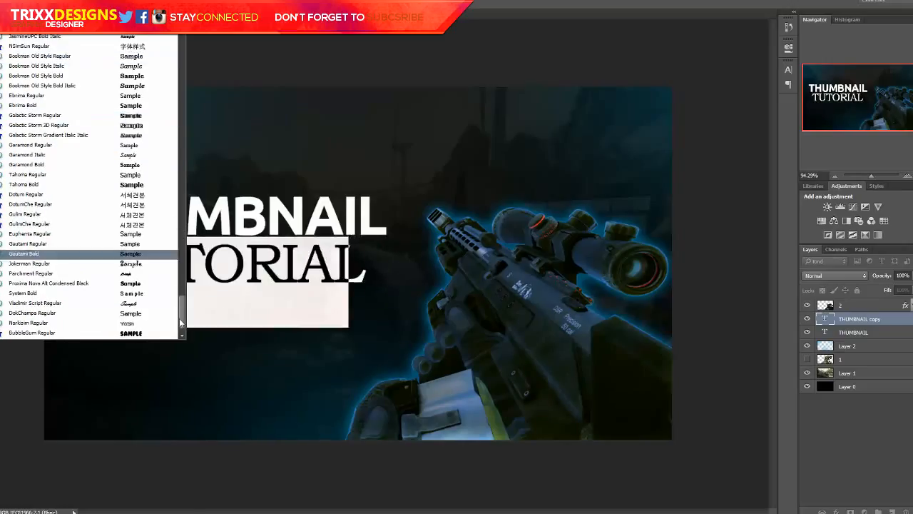
drag(180, 323, 174, 104)
click(149, 107)
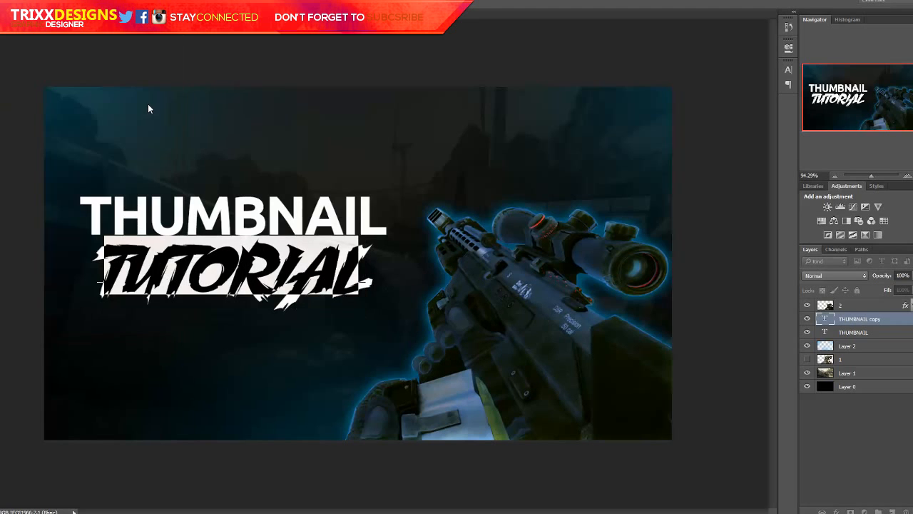
Enlarge the TUTORIAL text to about the width of THUMBNAIL, commit it and shift it about 0.08 cm right and 0.06 cm down.
key(ctrl+shift+period)
key(ctrl+shift+period)
key(ctrl+shift+period)
key(ctrl+shift+period)
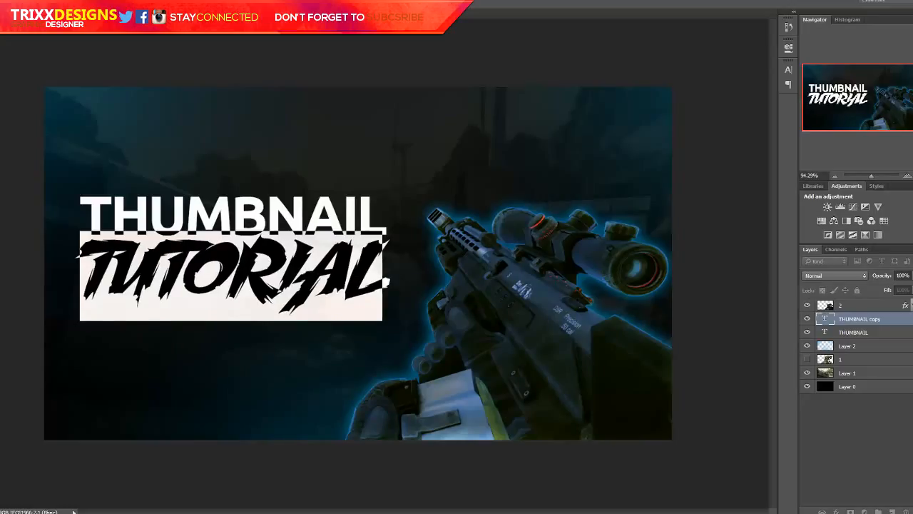
key(ctrl+Return)
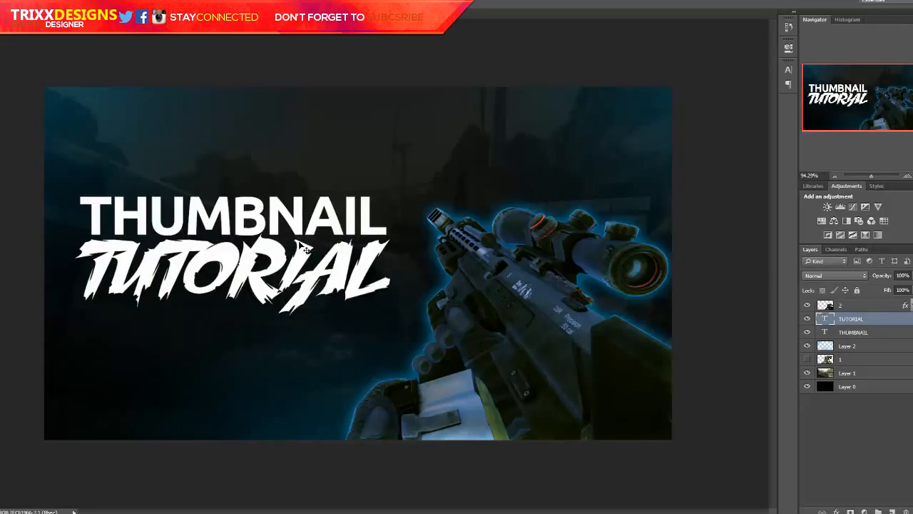
key(ctrl+shift+period)
key(ctrl+shift+period)
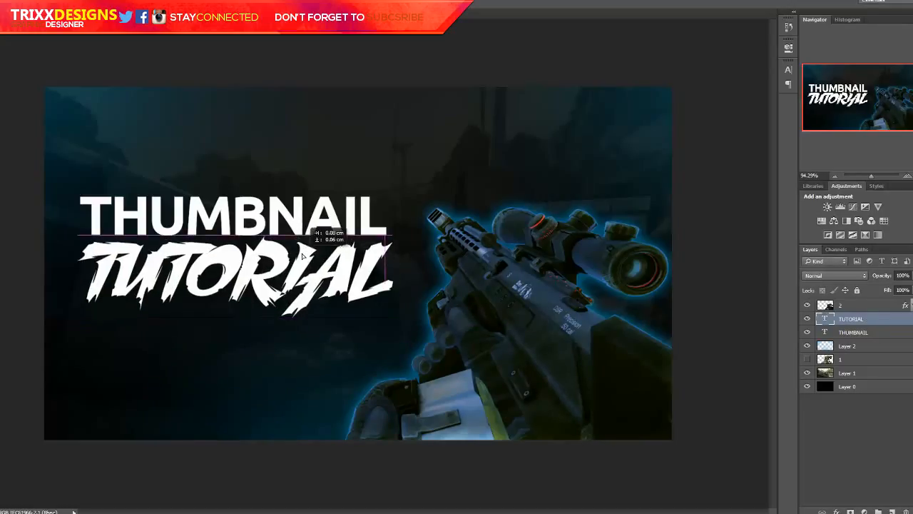
ctrl+click(878, 333)
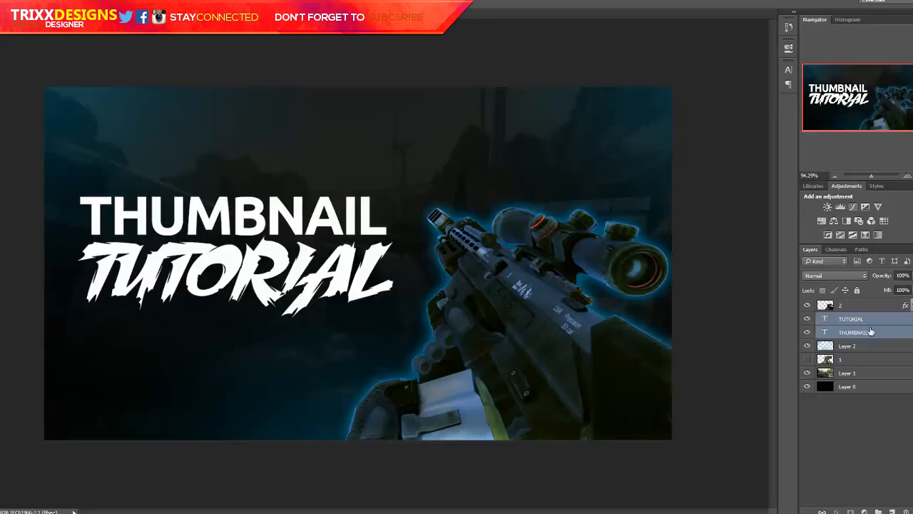
right_click(871, 332)
click(910, 329)
ctrl+click(857, 329)
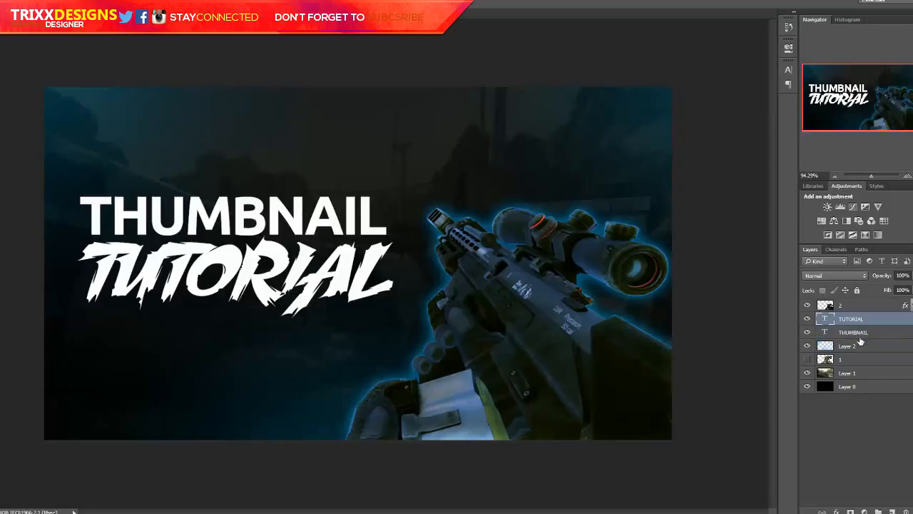
Rasterize the THUMBNAIL and TUTORIAL text layers and merge them into a single layer.
ctrl+click(853, 334)
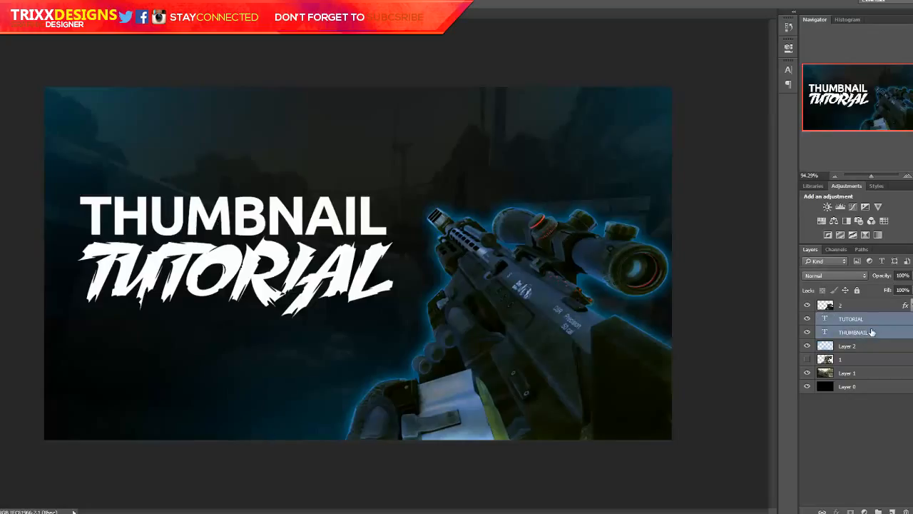
right_click(871, 332)
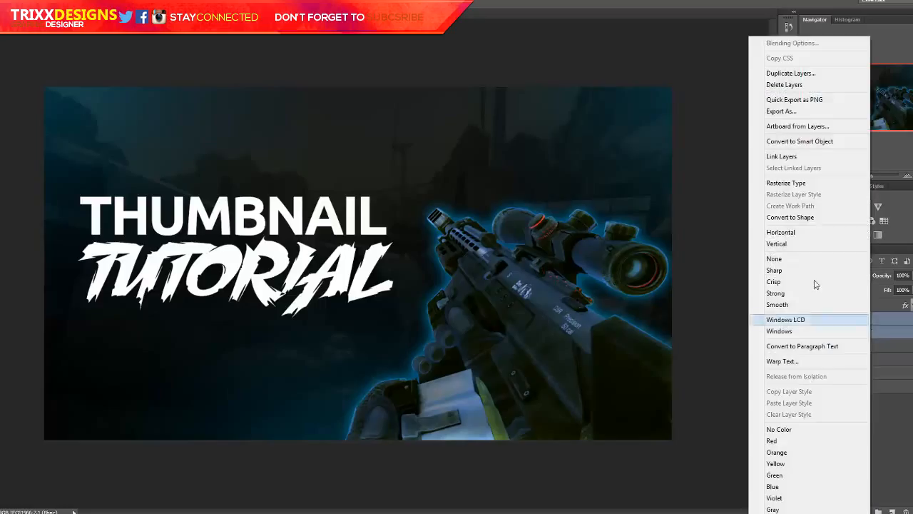
click(797, 185)
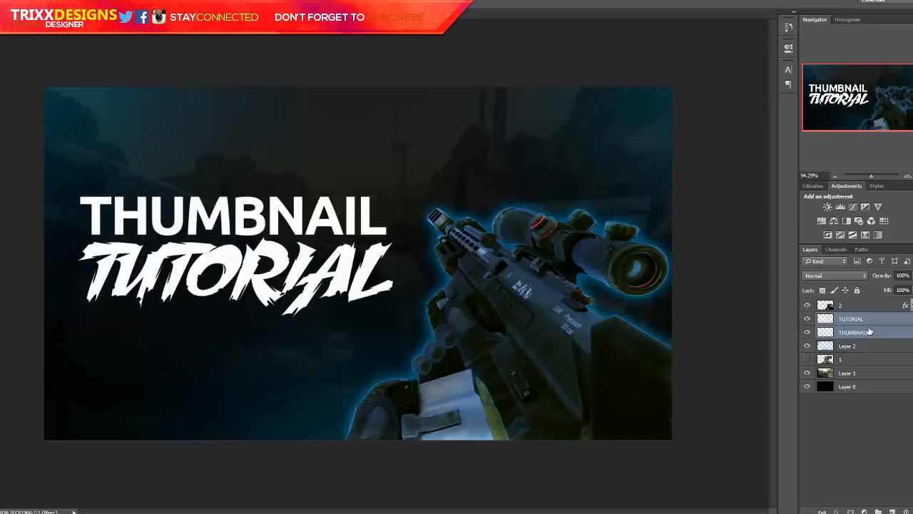
key(ctrl+e)
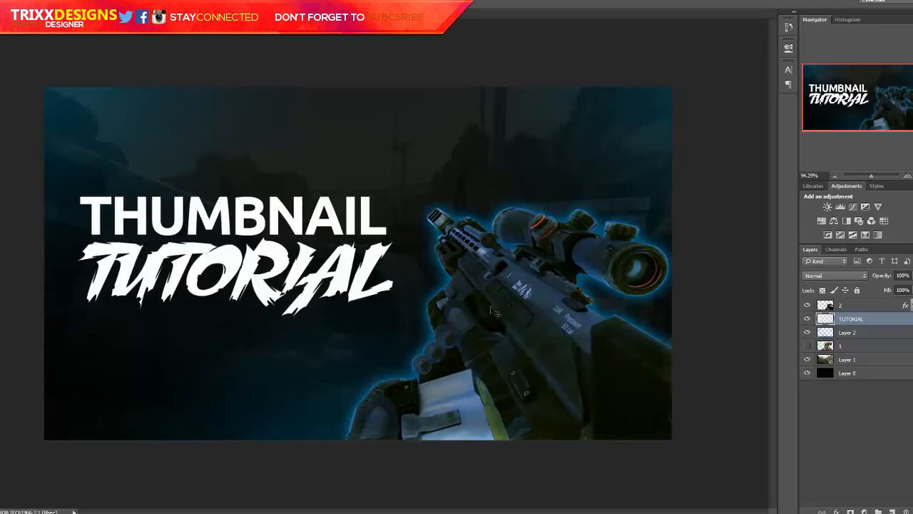
Move the merged title slightly up and to the right on the canvas.
mouse_move(344, 294)
mouse_down()
mouse_move(366, 265)
mouse_move(350, 289)
mouse_up()
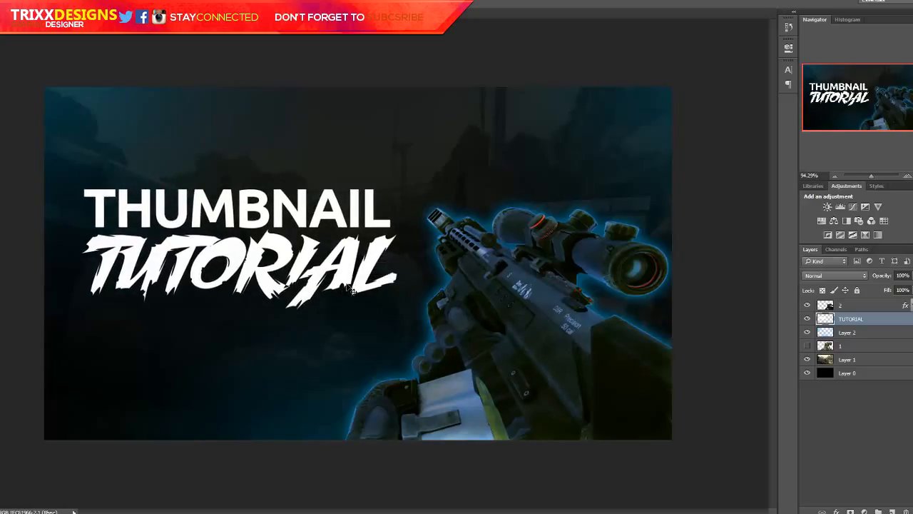
drag(352, 289, 352, 289)
double_click(852, 319)
click(807, 320)
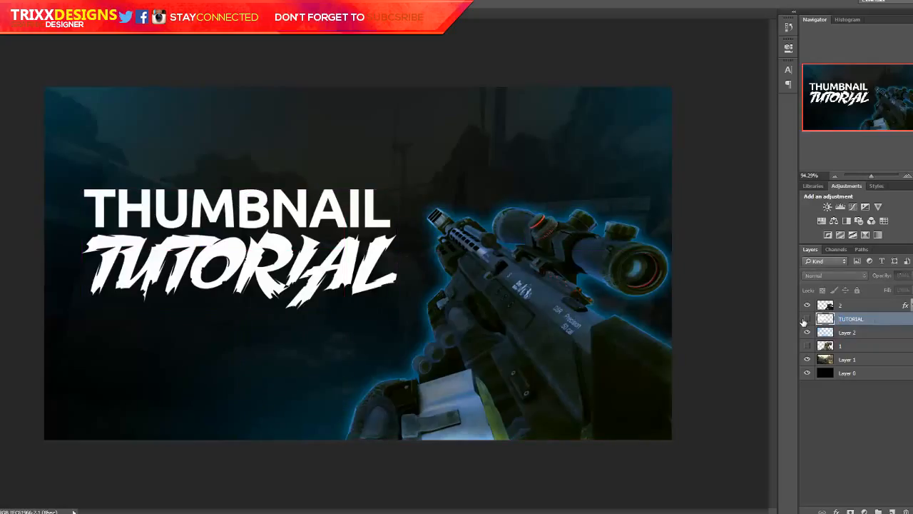
click(808, 319)
click(807, 319)
Apply a perspective transform that makes the title taller at its start and wider at its base, and shift it slightly down.
key(ctrl+t)
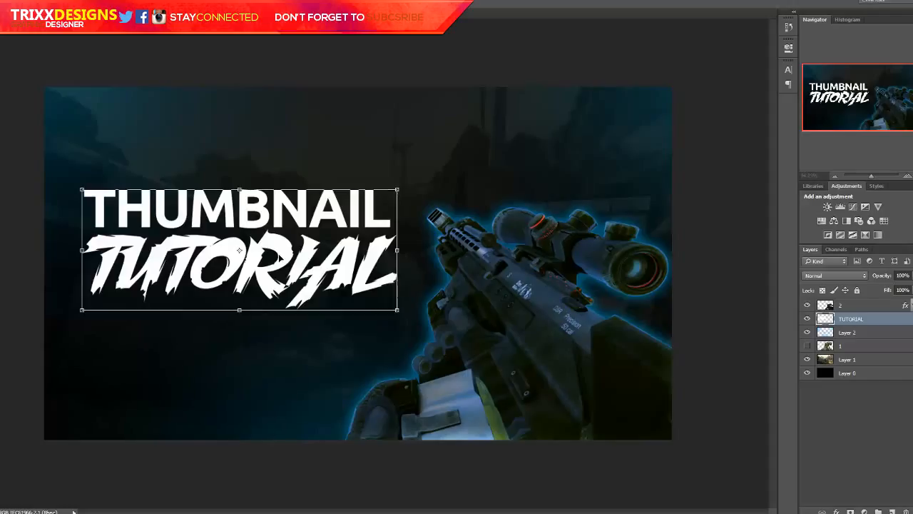
right_click(279, 254)
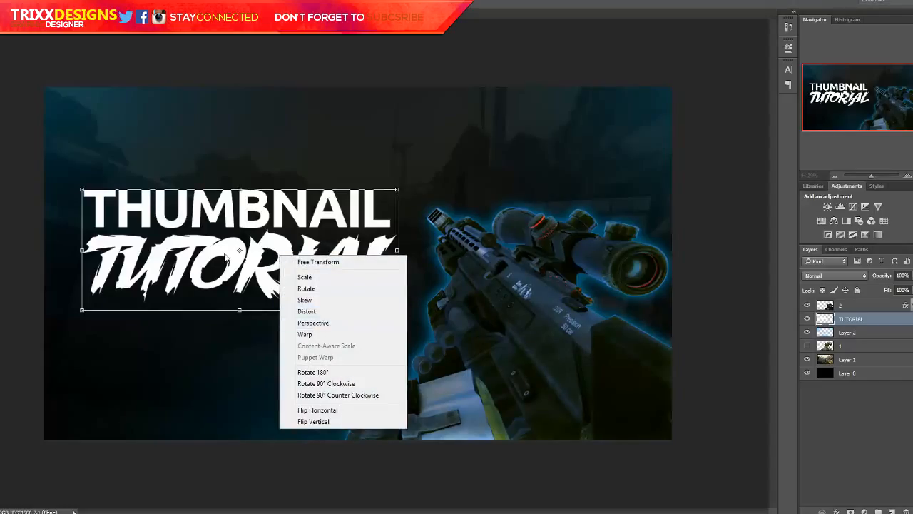
right_click(223, 252)
click(269, 323)
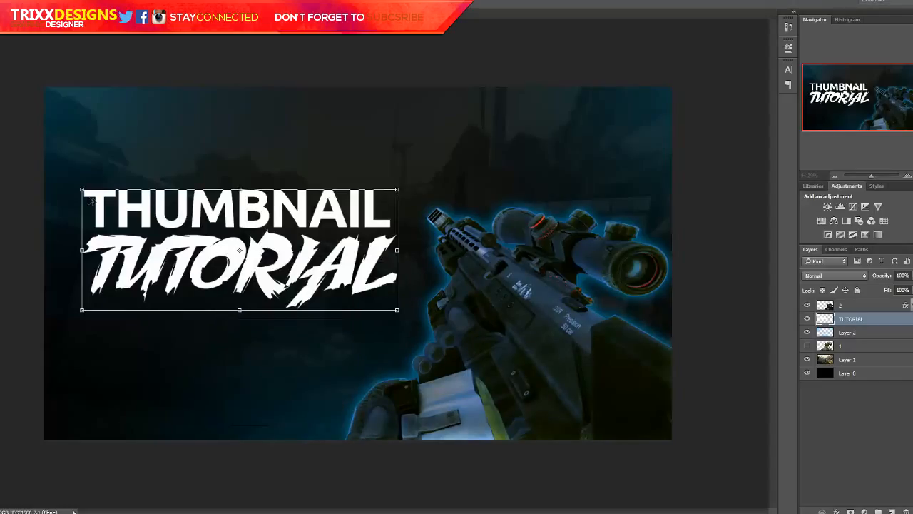
drag(81, 191, 80, 179)
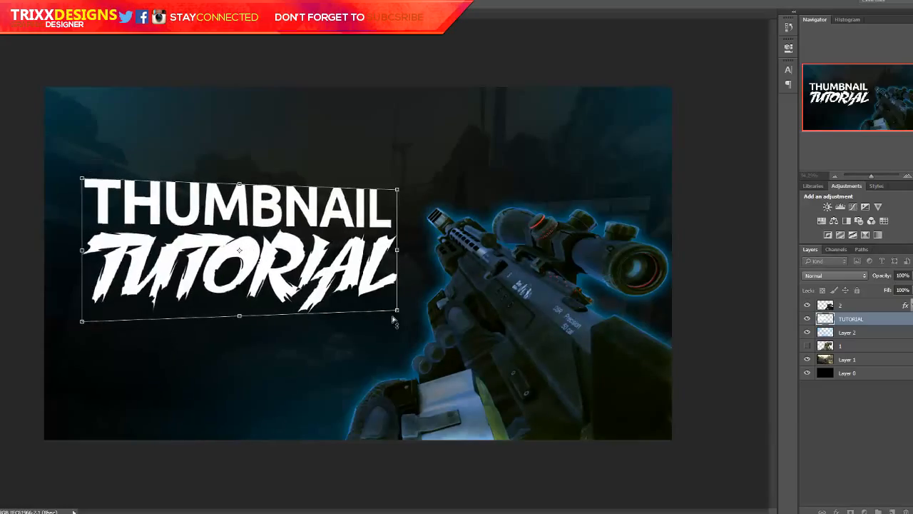
drag(397, 311, 408, 314)
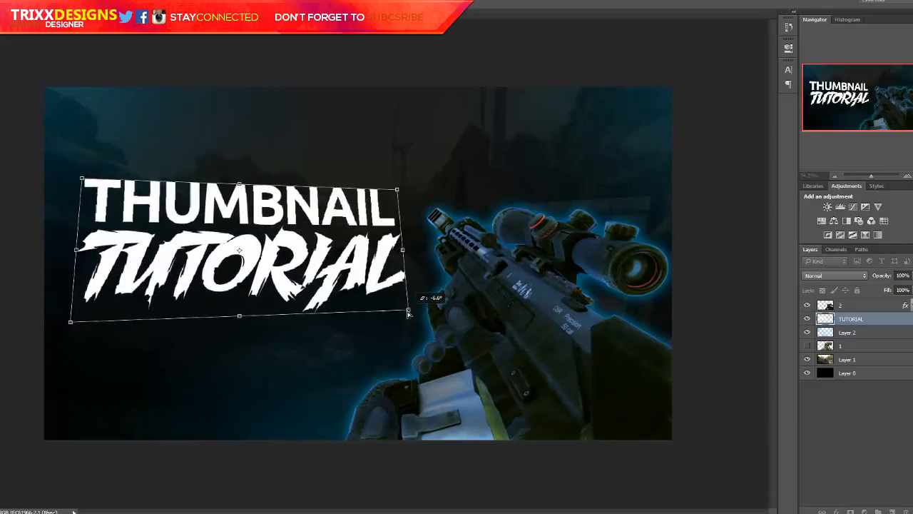
key(Return)
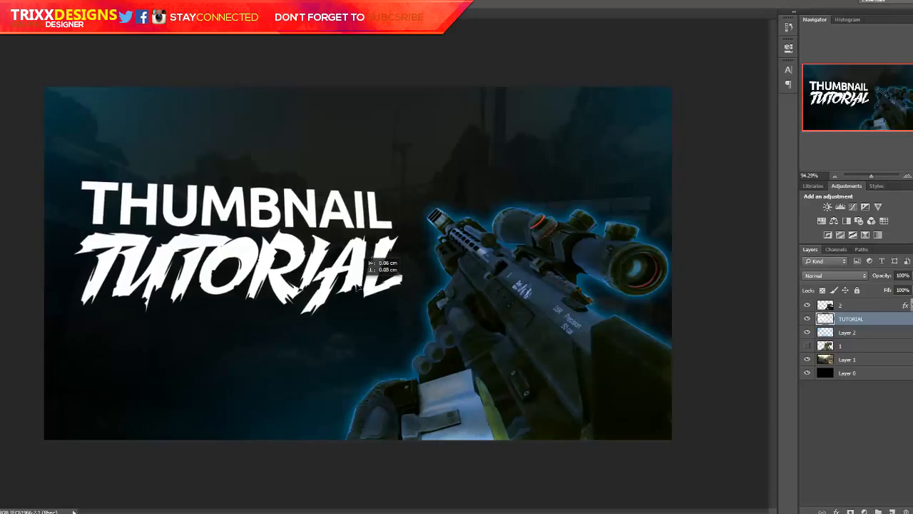
drag(492, 294, 490, 305)
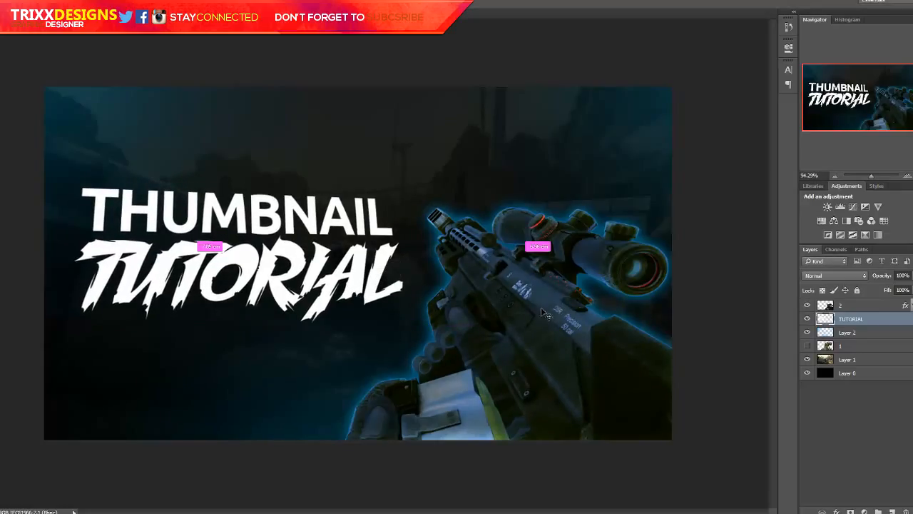
Warp the title so its upper and lower edges bulge slightly outward in the middle, and commit the transform.
key(ctrl+t)
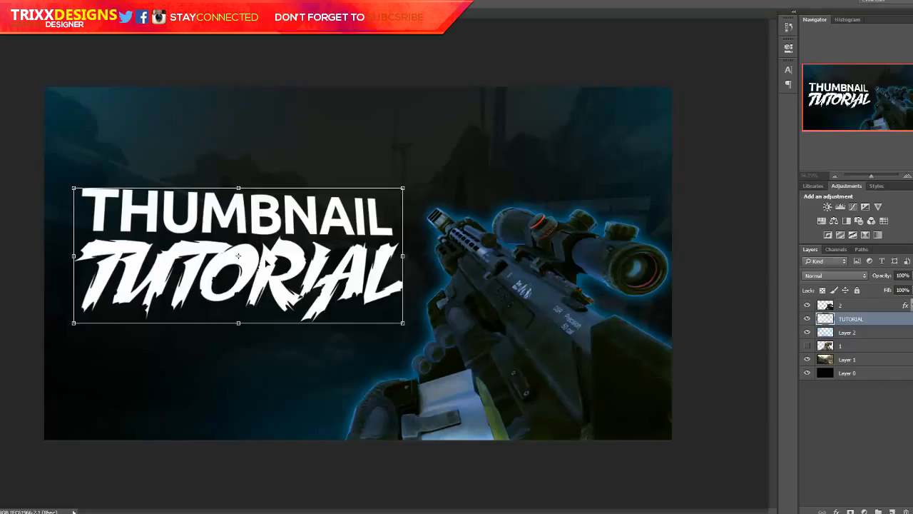
right_click(267, 261)
click(307, 338)
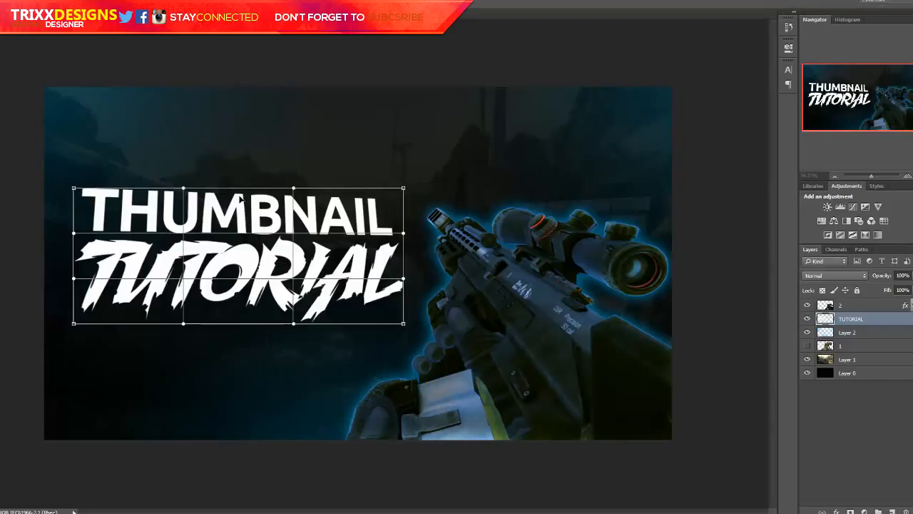
mouse_move(241, 200)
mouse_down()
mouse_move(239, 191)
mouse_move(236, 203)
mouse_up()
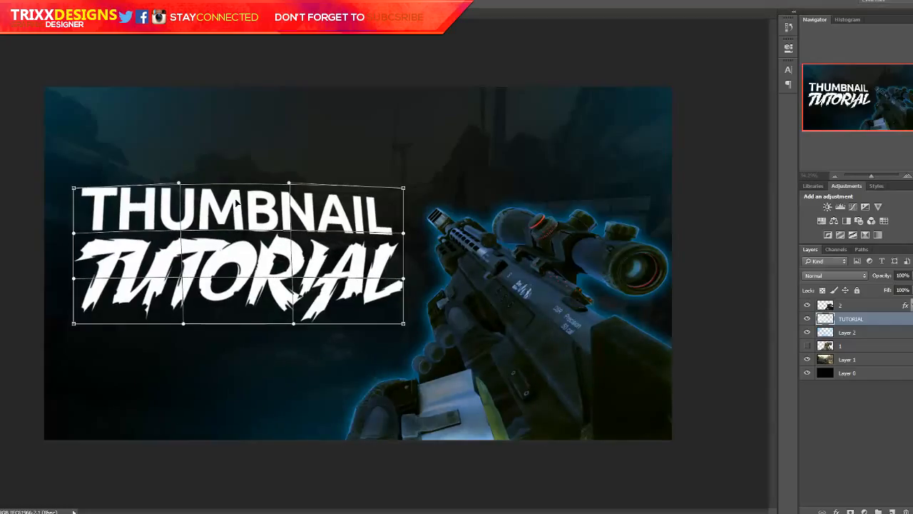
drag(236, 306, 233, 317)
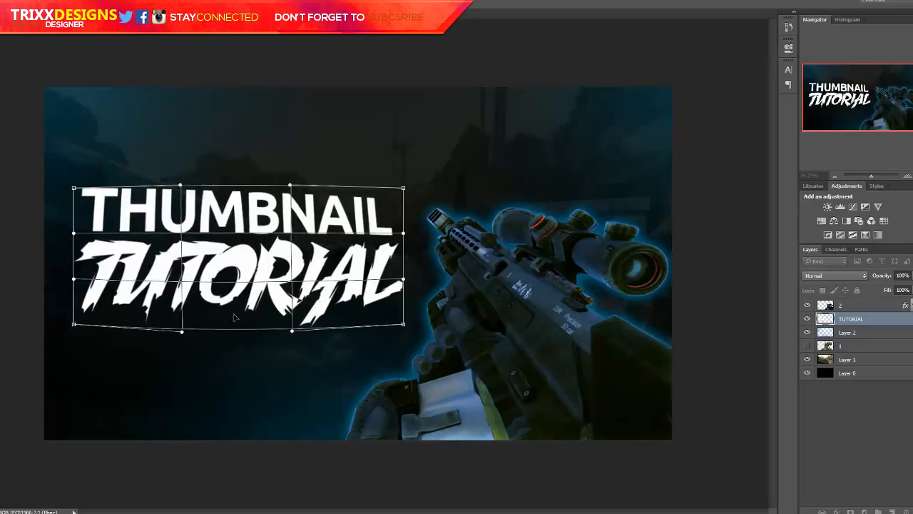
key(Return)
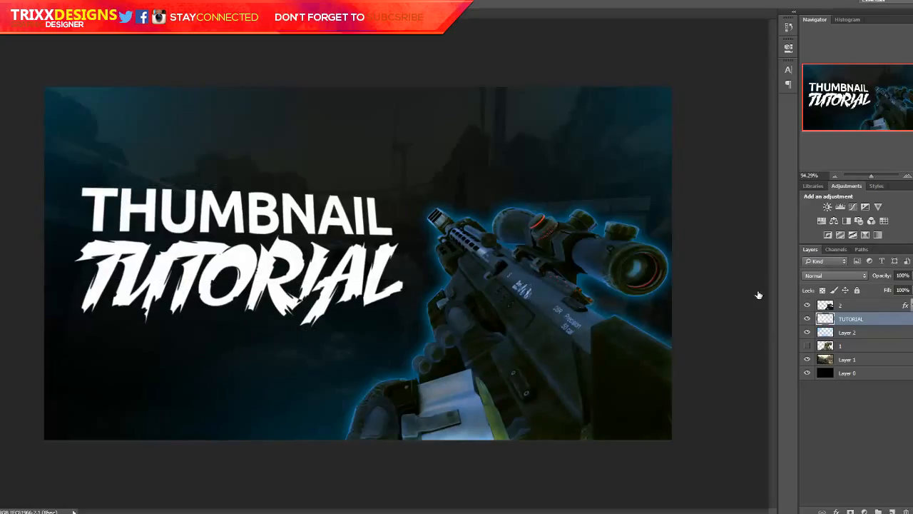
Add a Color Overlay to the merged title in blue 007eff with Normal blend mode and 100% opacity.
double_click(880, 320)
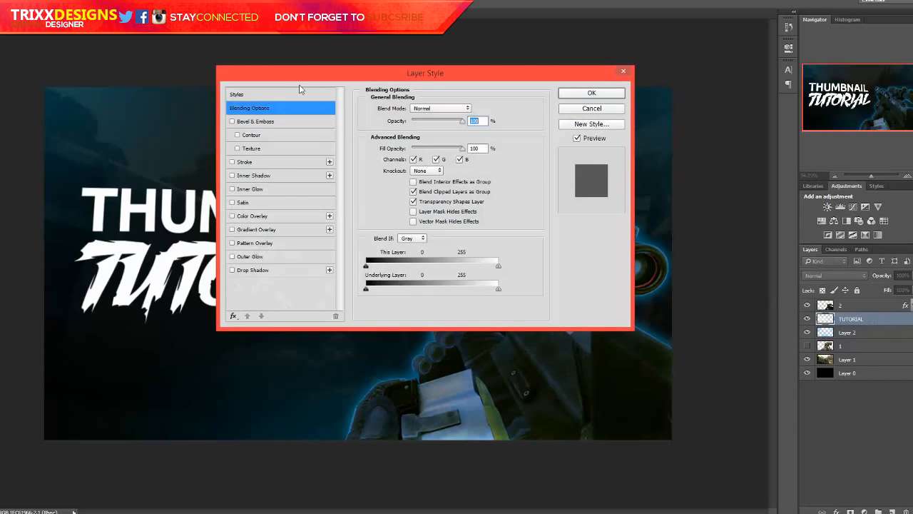
drag(300, 73, 526, 163)
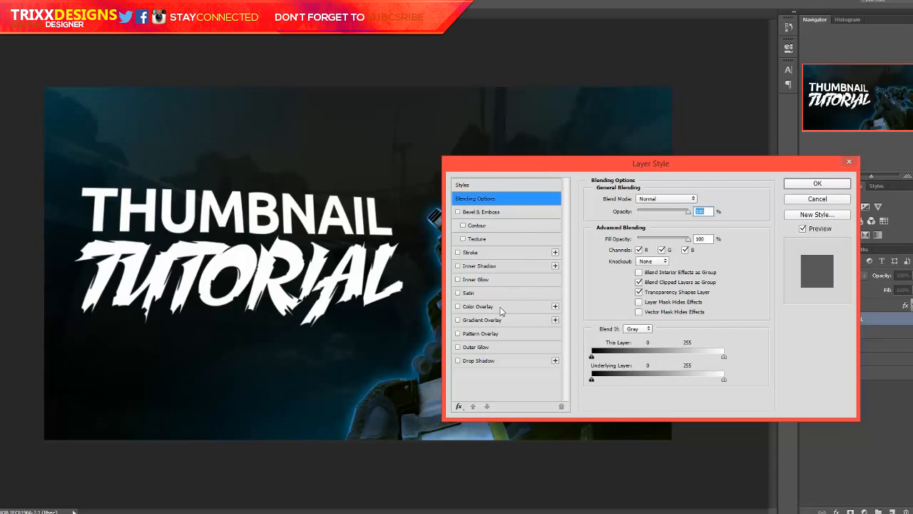
click(492, 306)
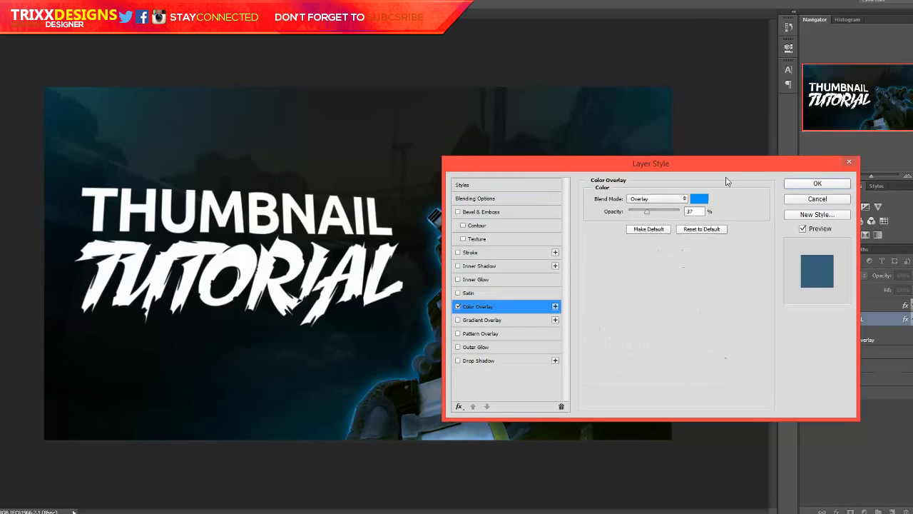
click(644, 199)
click(636, 208)
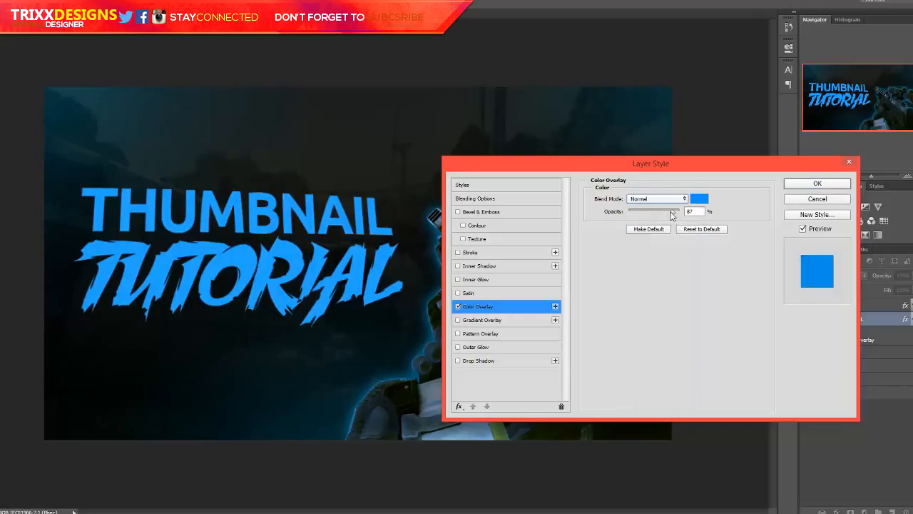
click(678, 213)
click(698, 199)
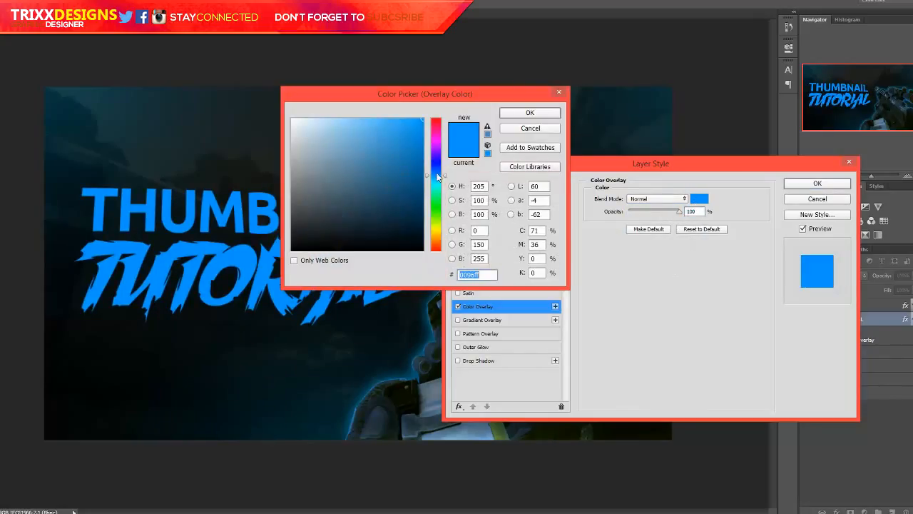
drag(434, 175, 431, 173)
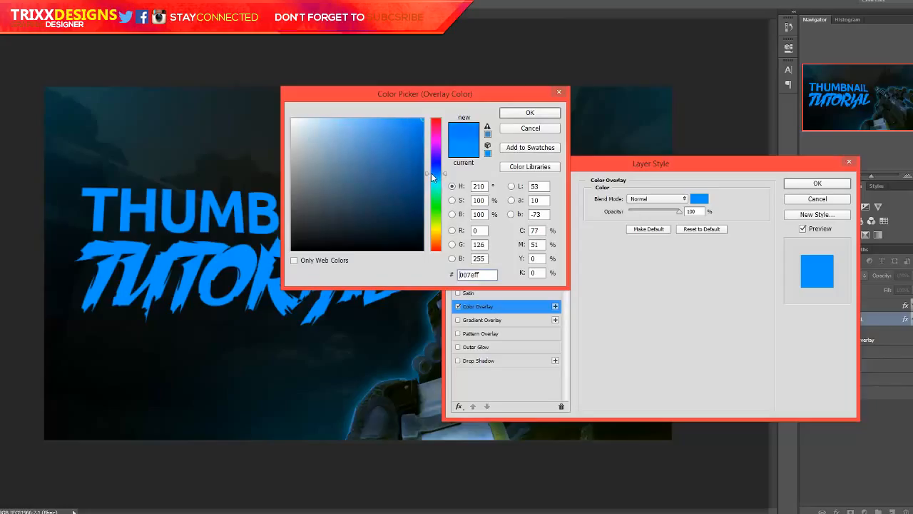
click(529, 112)
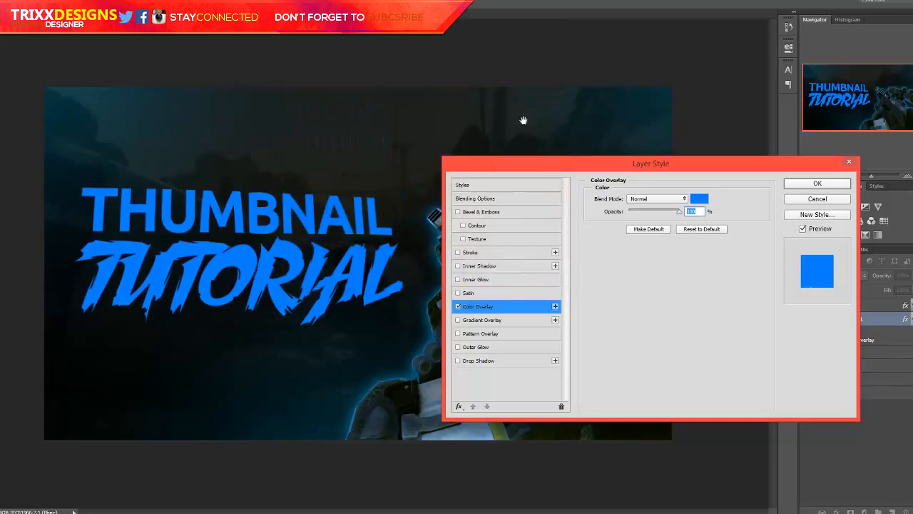
Add a white Inner Glow to the title with Overlay blend mode, 89% opacity and 16 px size.
click(488, 280)
click(657, 199)
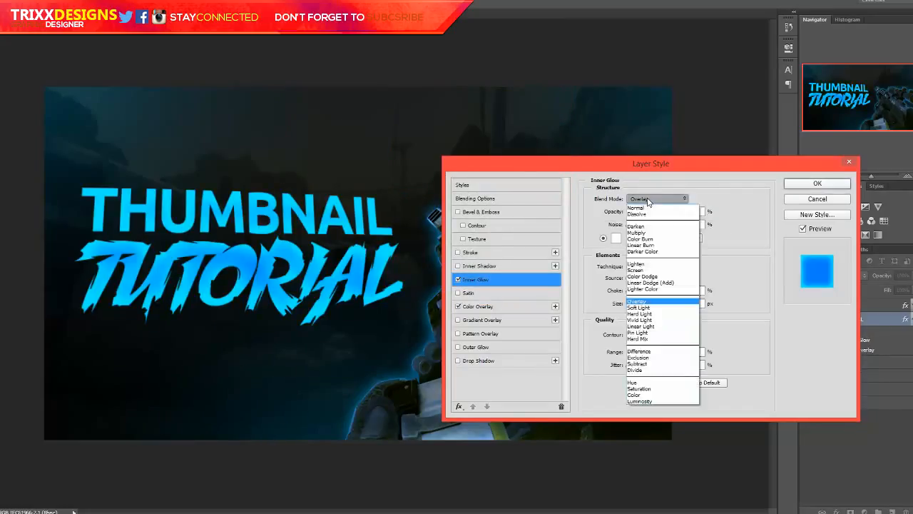
click(640, 302)
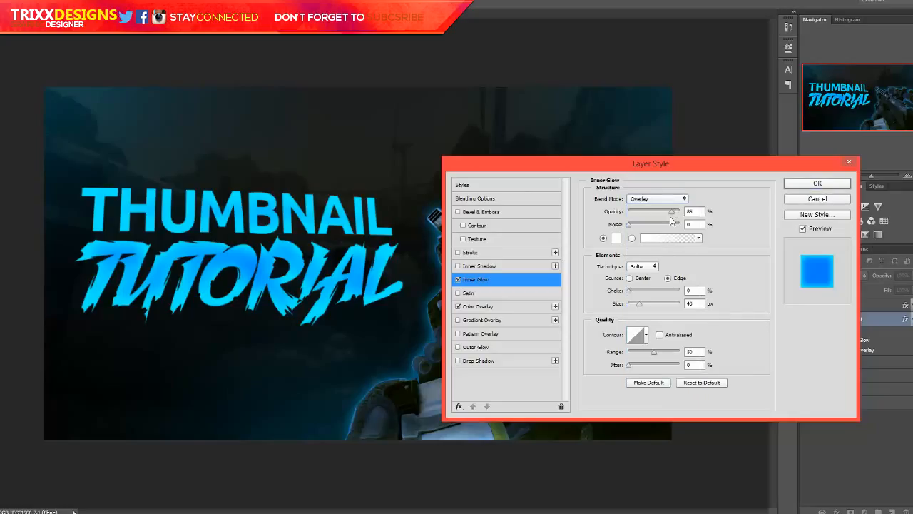
drag(671, 221, 674, 214)
drag(639, 303, 634, 303)
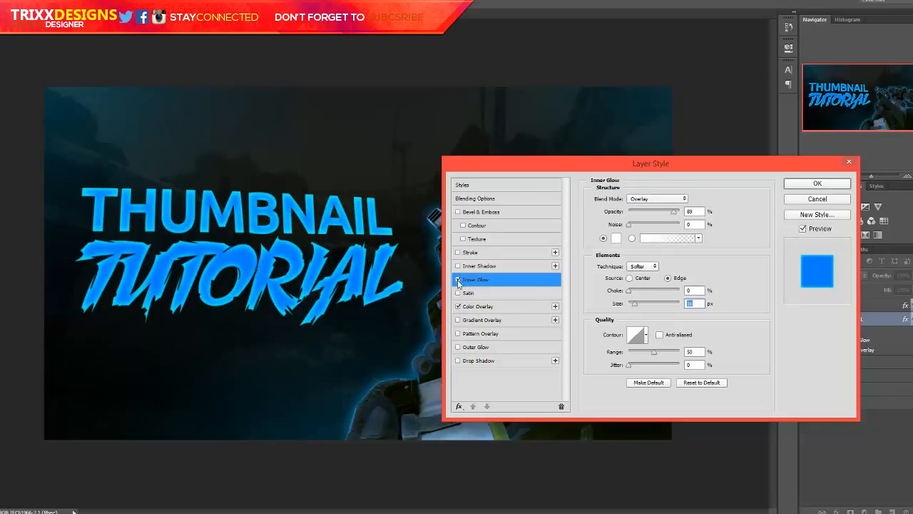
click(492, 307)
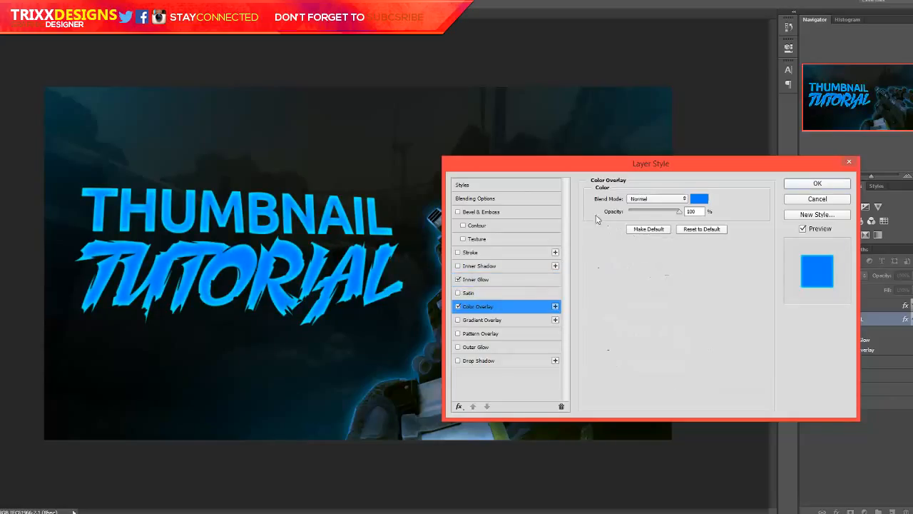
click(480, 281)
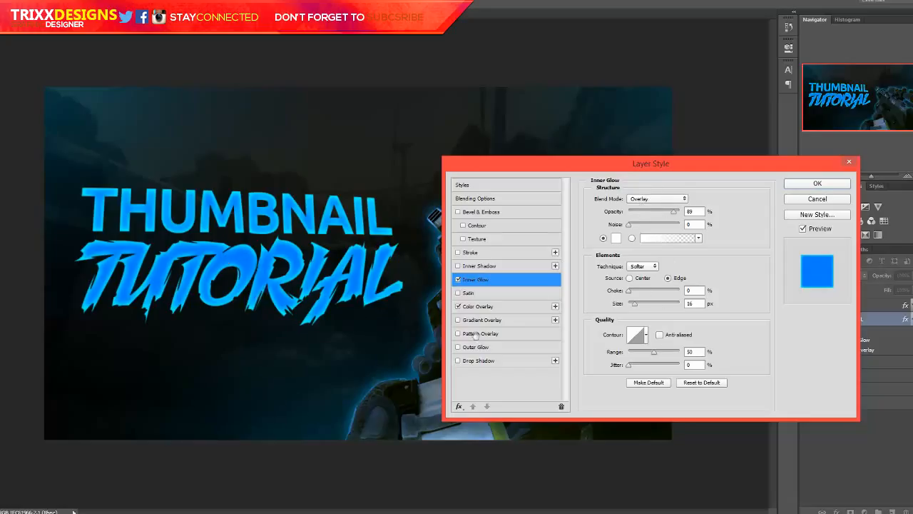
Add a black Multiply Drop Shadow 65 px in size to the title, slightly reduce its opacity and apply the layer style.
click(511, 360)
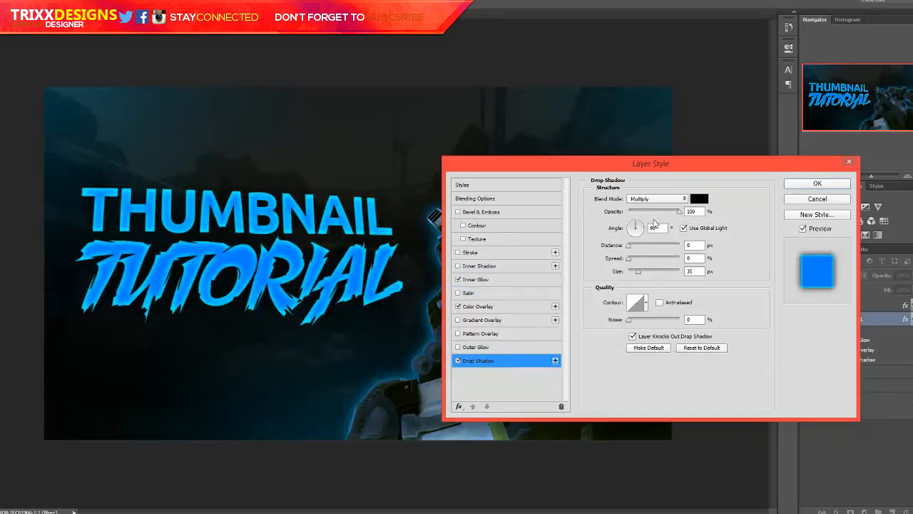
drag(639, 271, 645, 272)
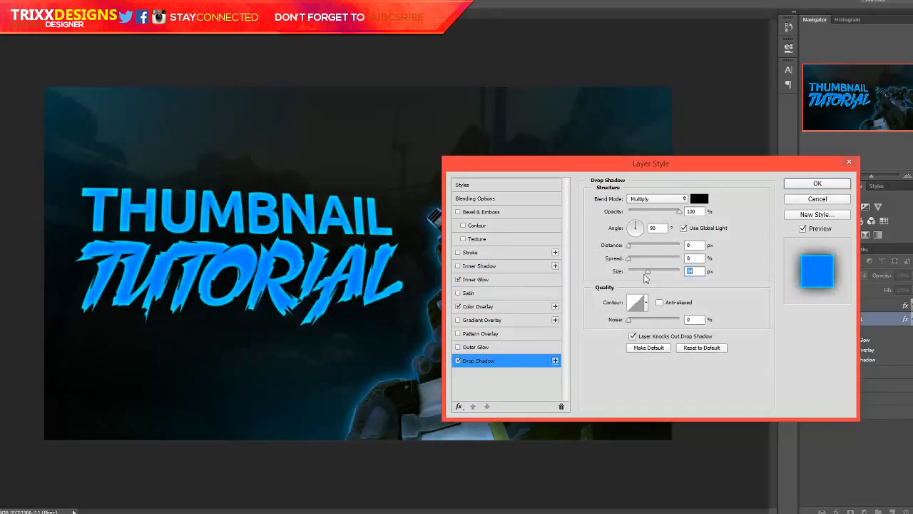
click(672, 212)
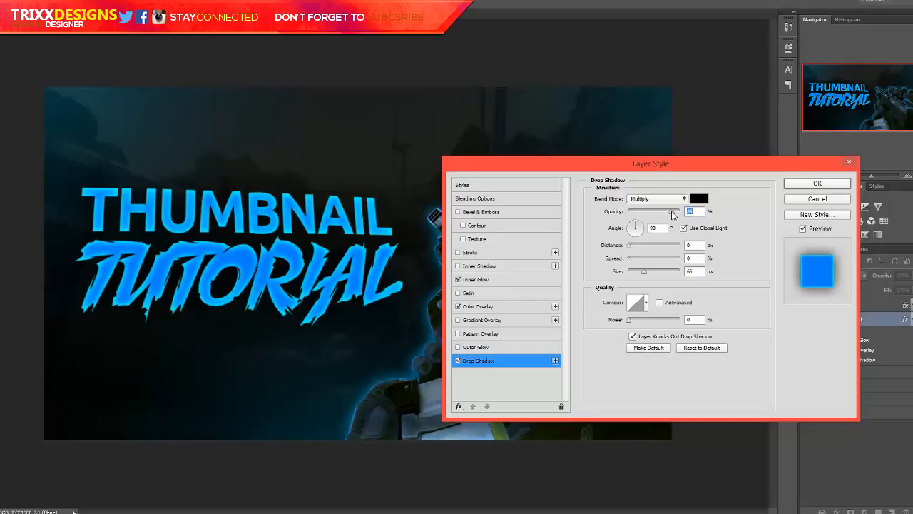
key(Return)
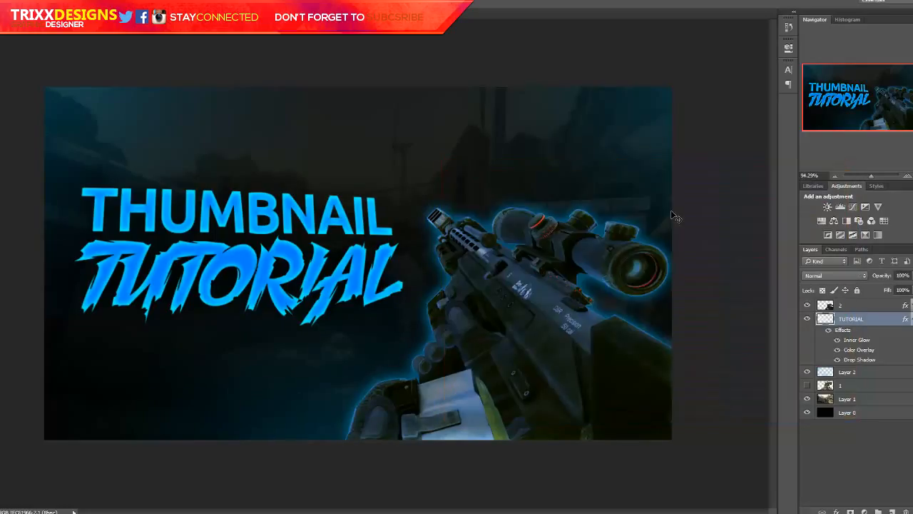
Collapse the title layer's effects list and add a new empty layer above the rifle layer 2.
click(877, 309)
click(908, 321)
click(908, 321)
click(907, 305)
click(894, 511)
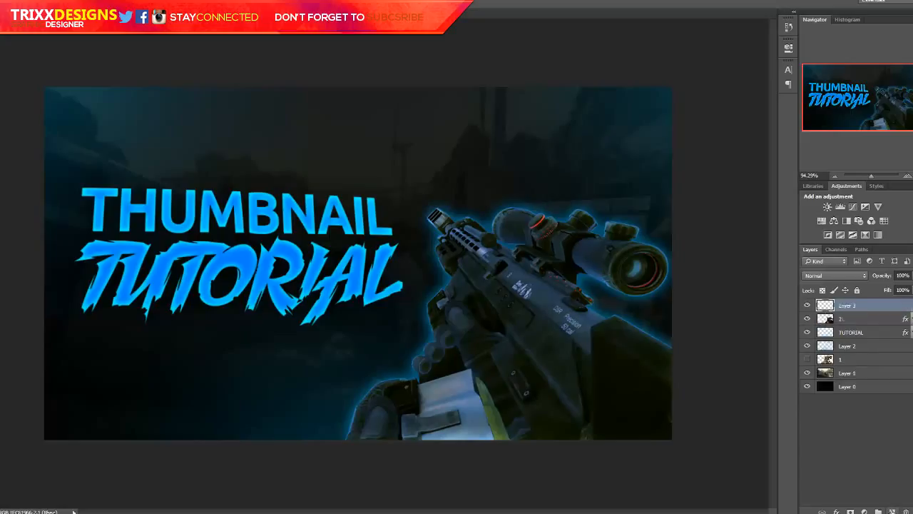
Fill the new Layer 3 with white and reduce its Fill to 0%.
key(ctrl+BackSpace)
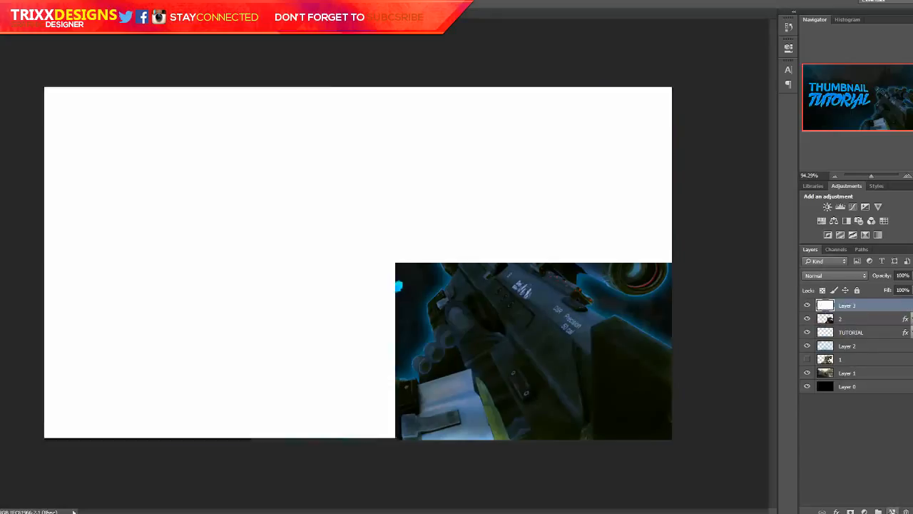
click(911, 290)
drag(906, 305, 856, 313)
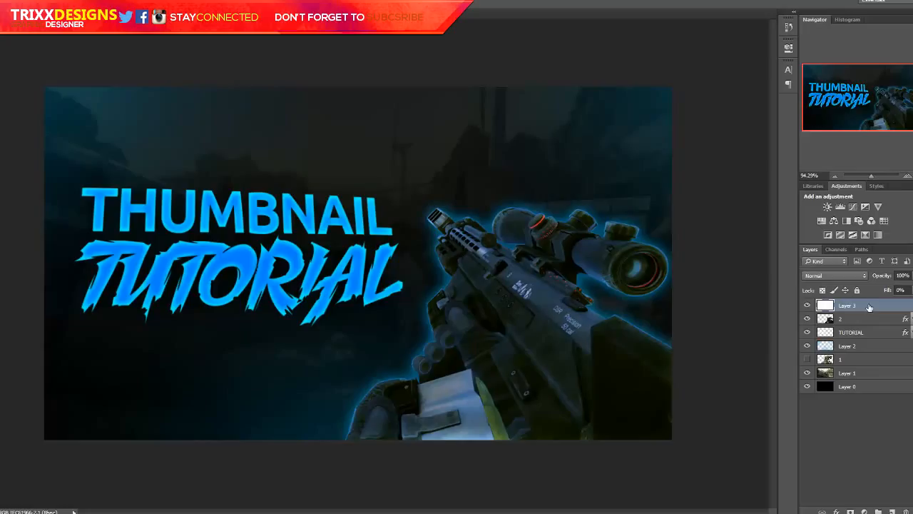
Apply an Inner Glow to Layer 3 with Overlay blend mode and 99% opacity, keeping it white and sourced from the edge.
double_click(864, 306)
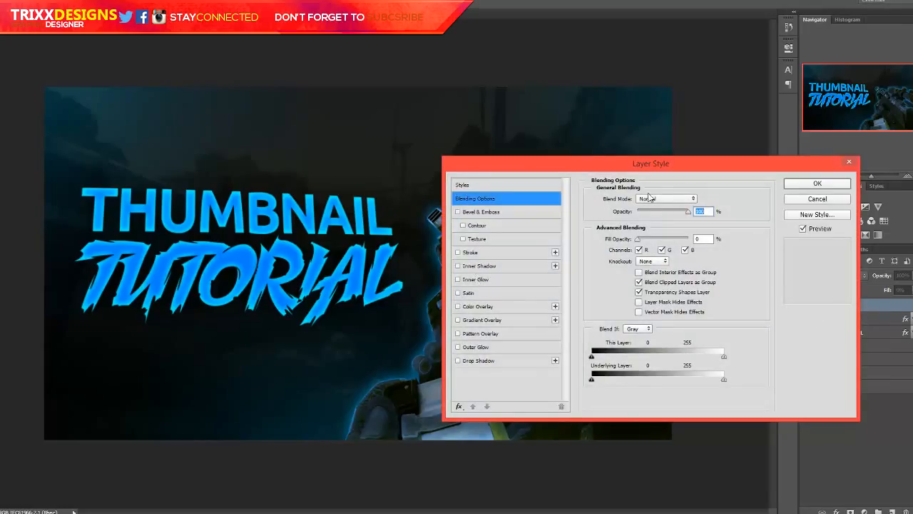
drag(640, 165, 599, 125)
click(463, 240)
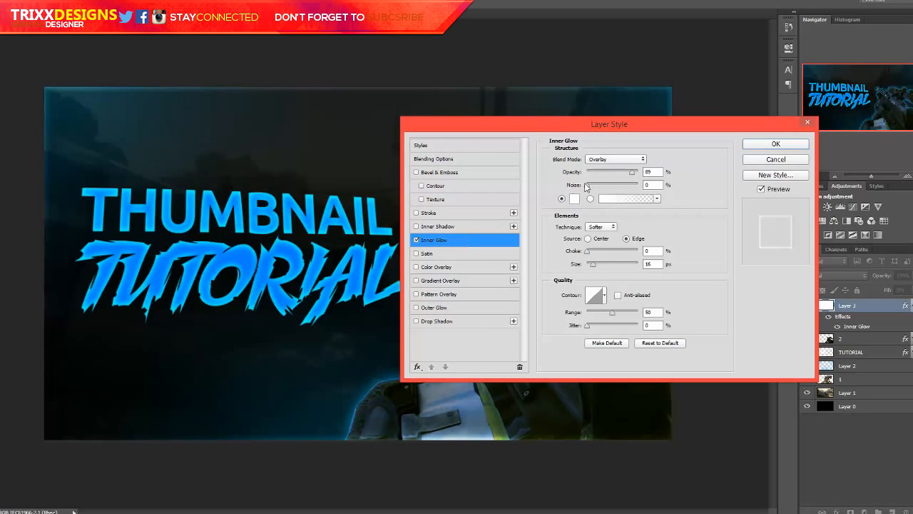
click(605, 160)
click(594, 168)
click(614, 159)
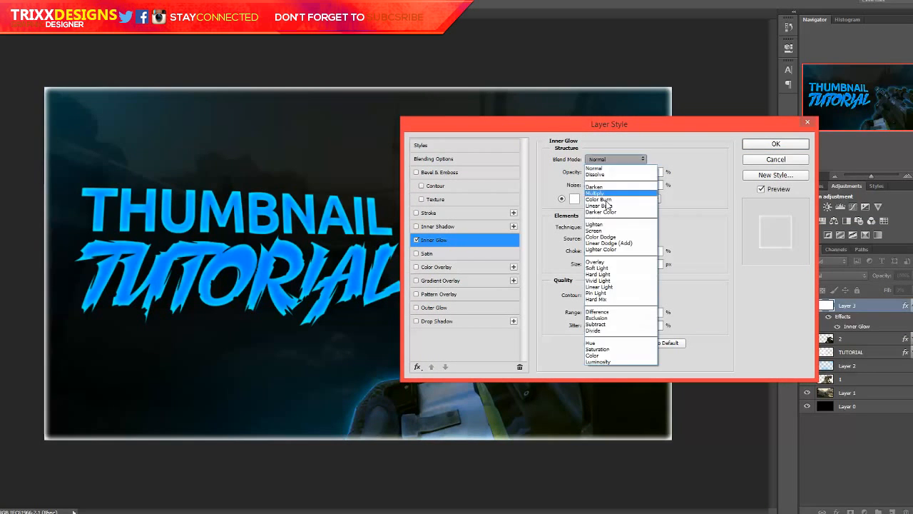
click(600, 262)
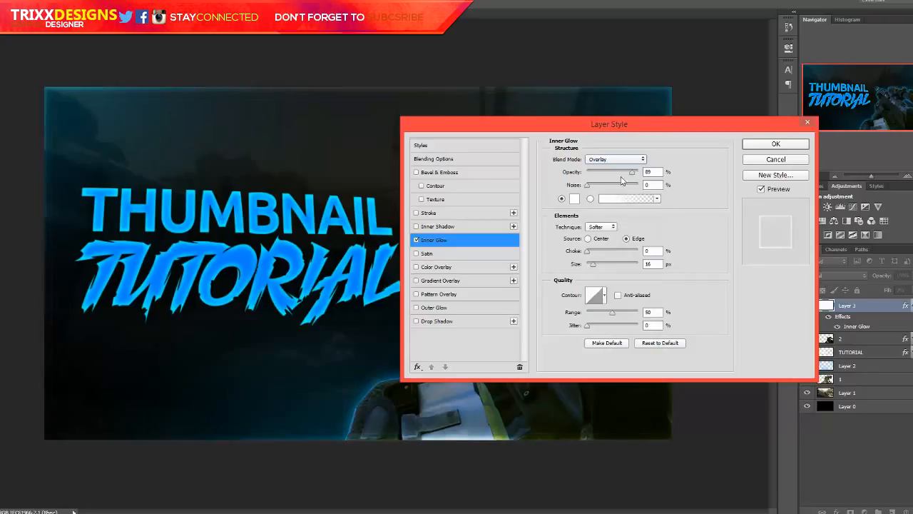
drag(626, 174, 639, 175)
drag(594, 265, 592, 269)
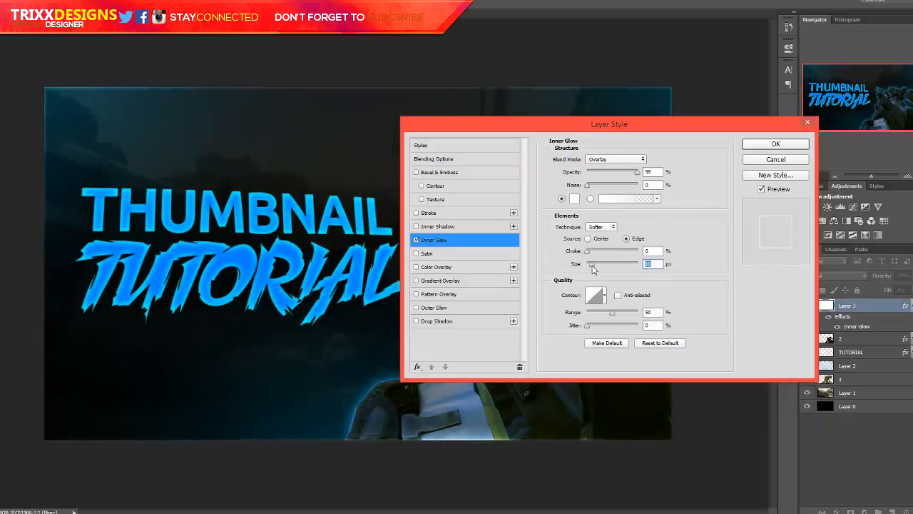
key(Return)
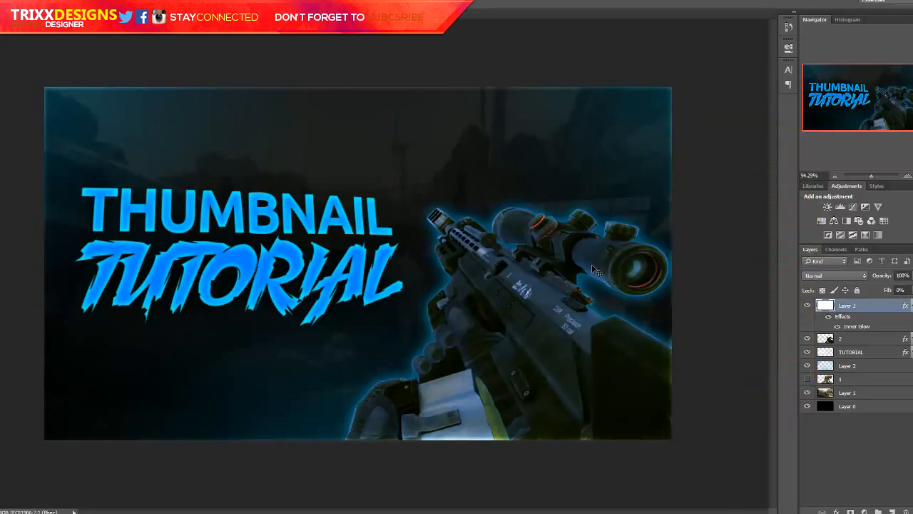
Add a new layer and paint one large soft white light spot centred just above the canvas's upper edge.
click(892, 511)
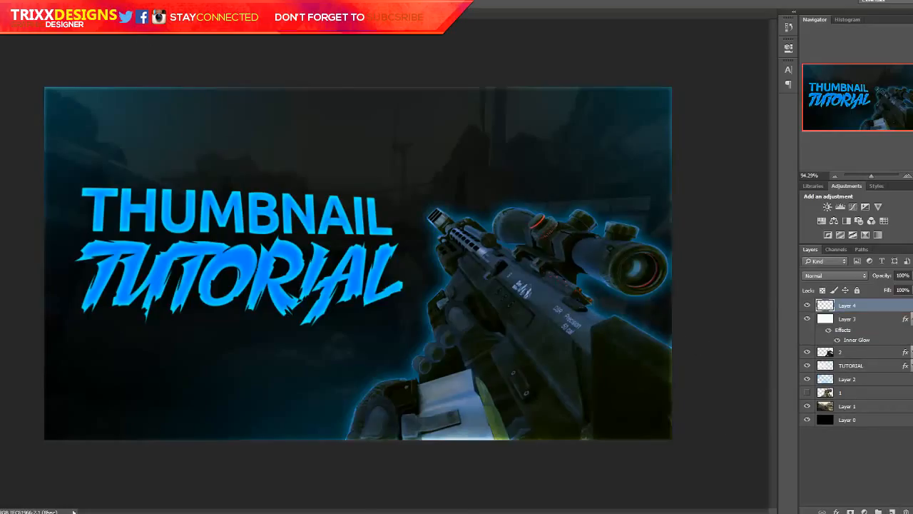
alt+scroll(414, 214, down, 5)
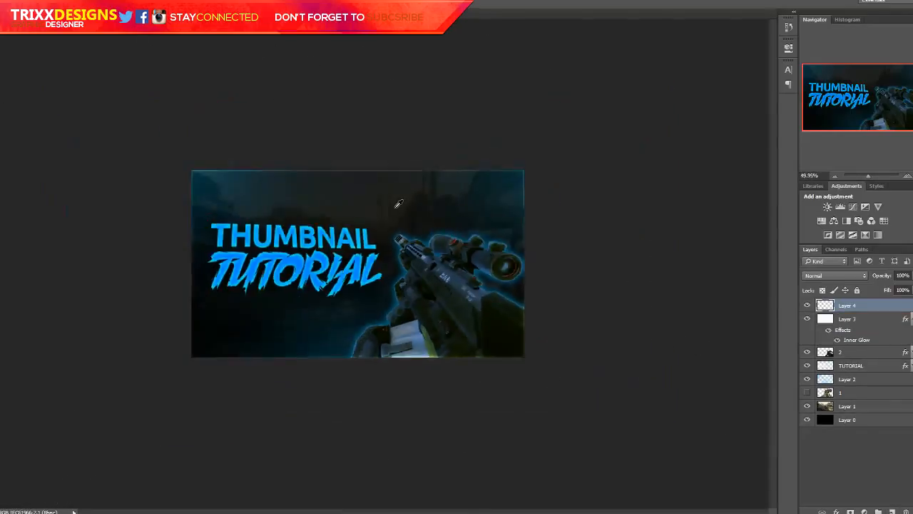
scroll(398, 204, down, 1)
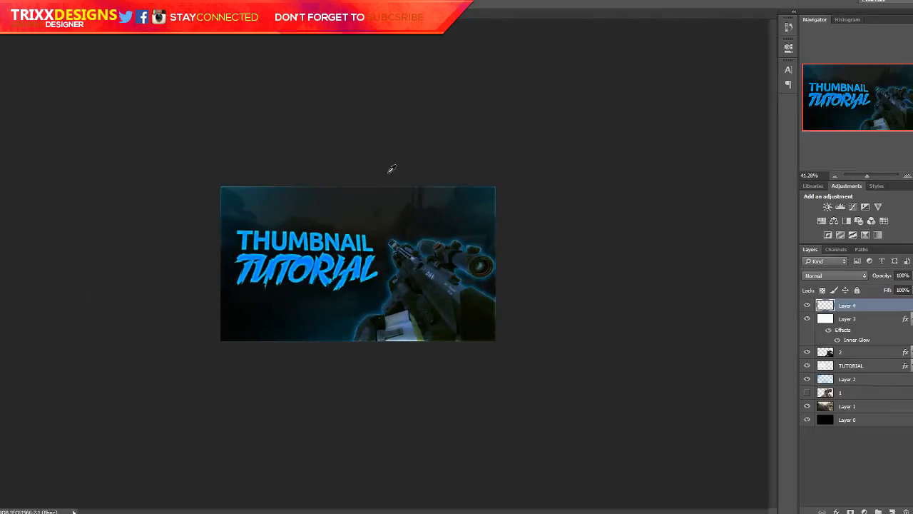
drag(376, 232, 389, 232)
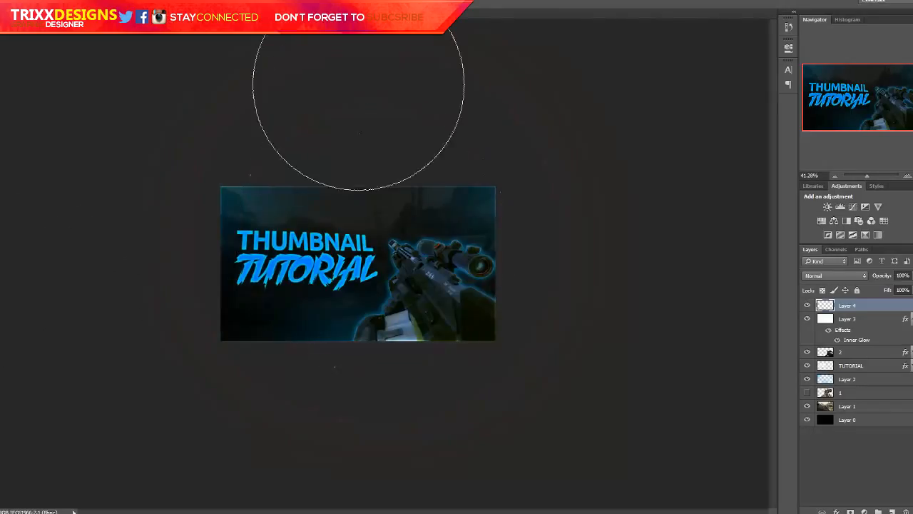
click(366, 114)
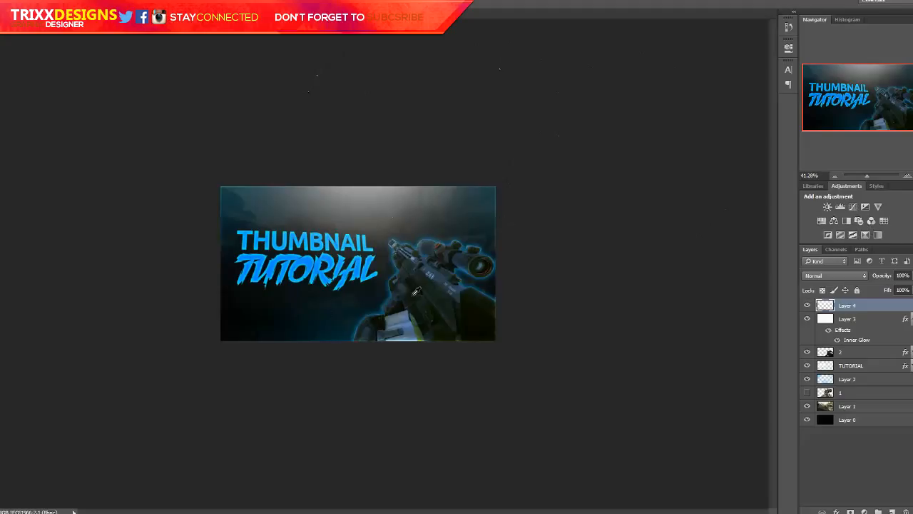
Set Layer 4's opacity to 45% and nudge the white light slightly upward.
scroll(416, 291, up, 3)
click(905, 278)
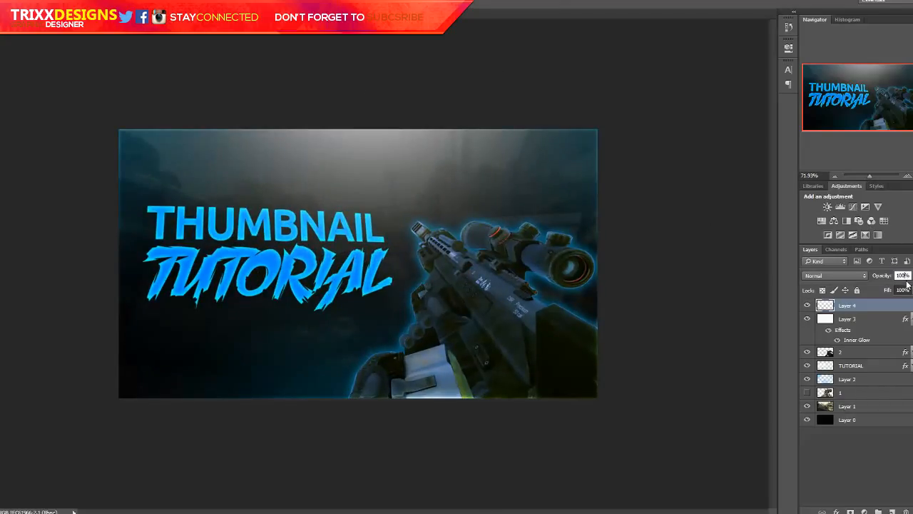
text(40)
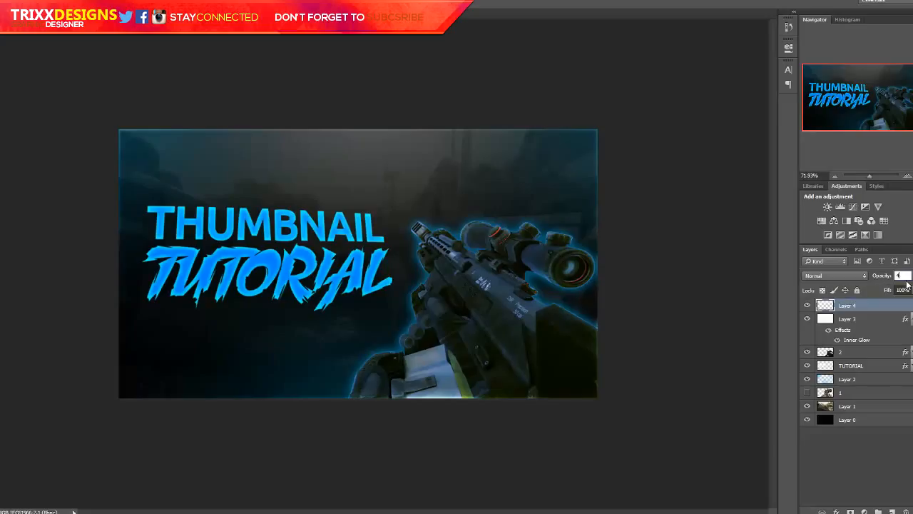
key(BackSpace)
text(50)
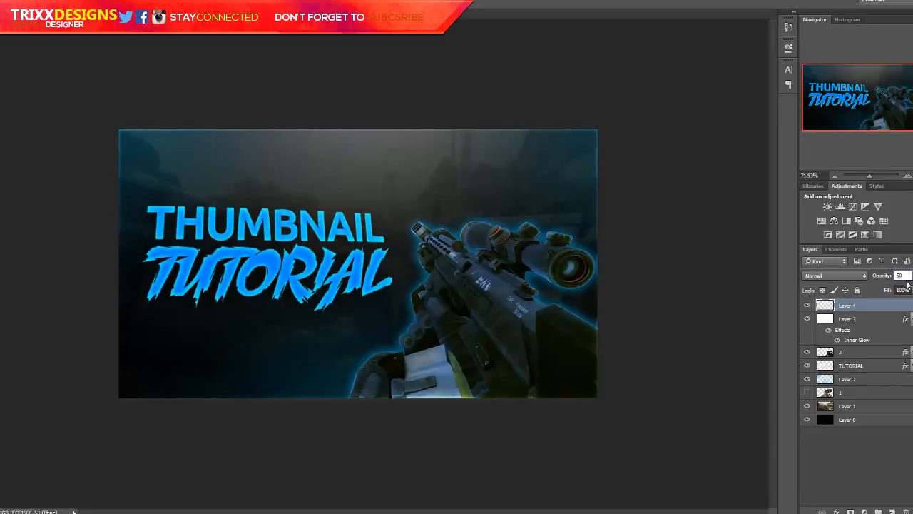
key(BackSpace)
key(BackSpace)
text(4)
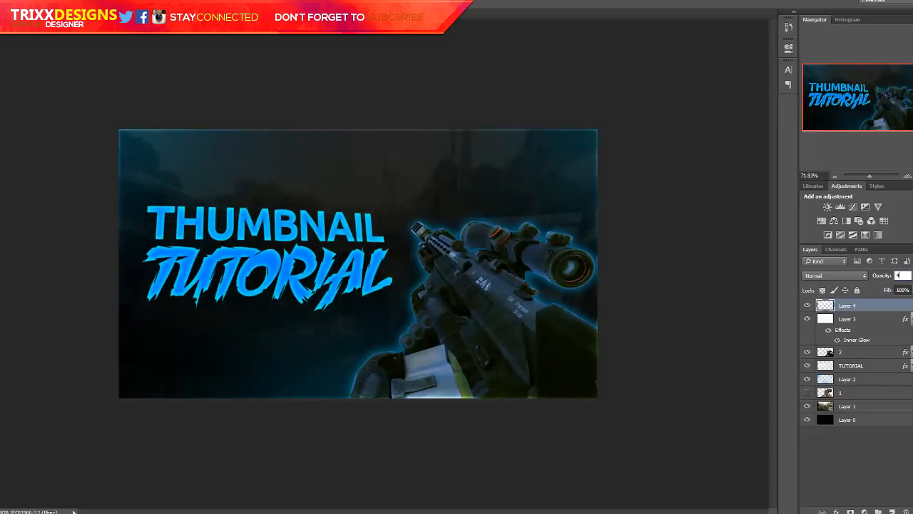
text(5)
key(Return)
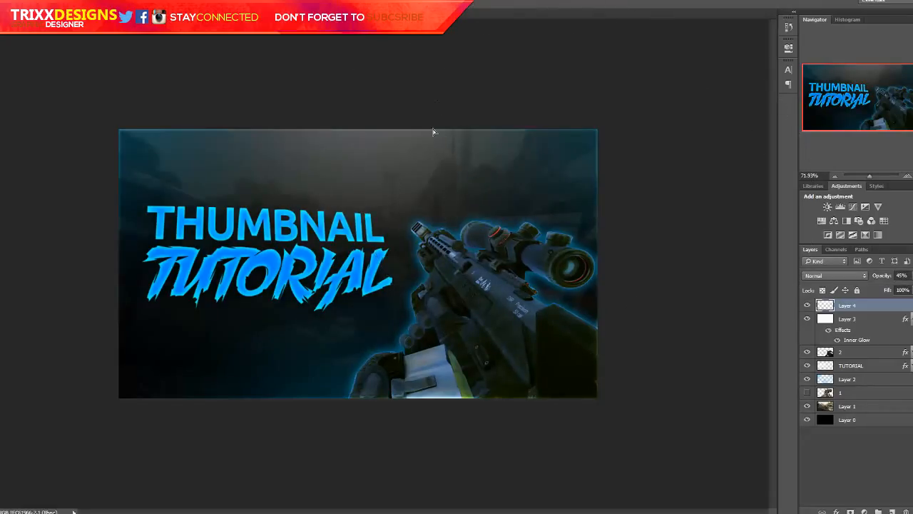
drag(432, 132, 424, 110)
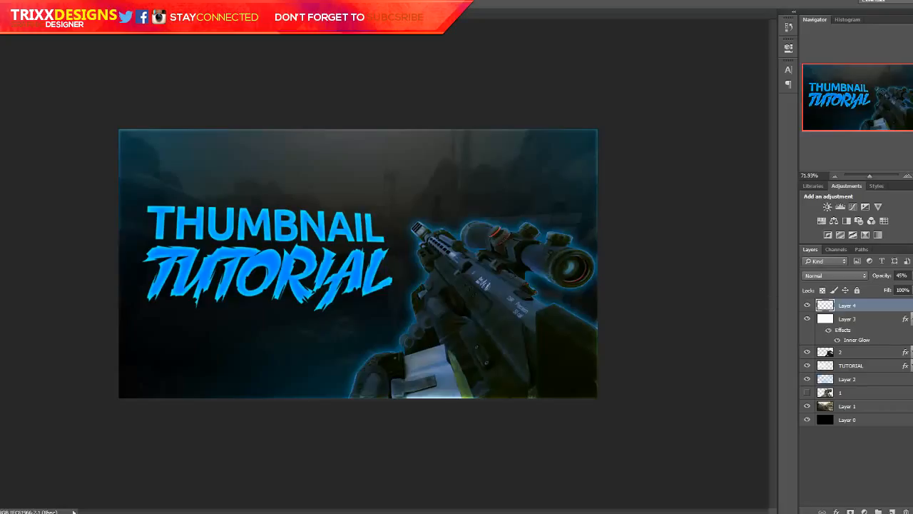
Move Layer 4 between Layer 3 and the rifle layer 2, and add a new empty layer above it.
double_click(847, 305)
drag(885, 306, 885, 346)
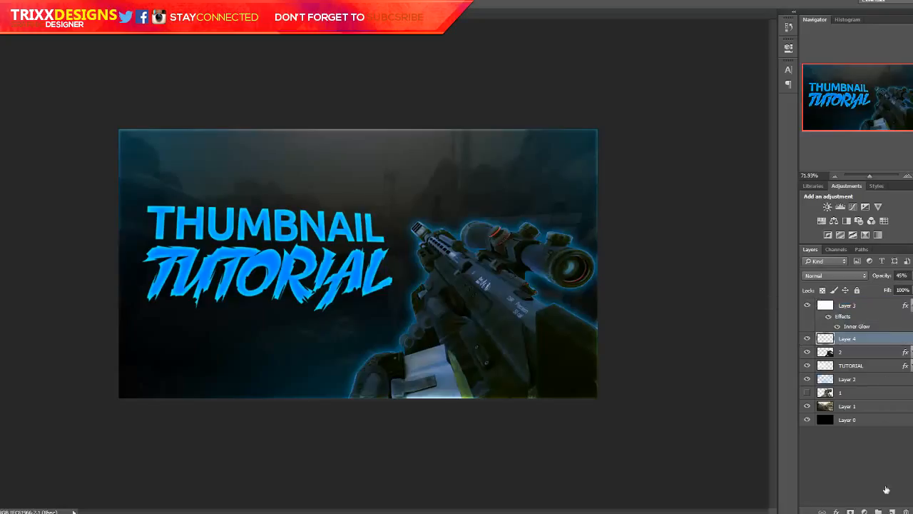
click(892, 510)
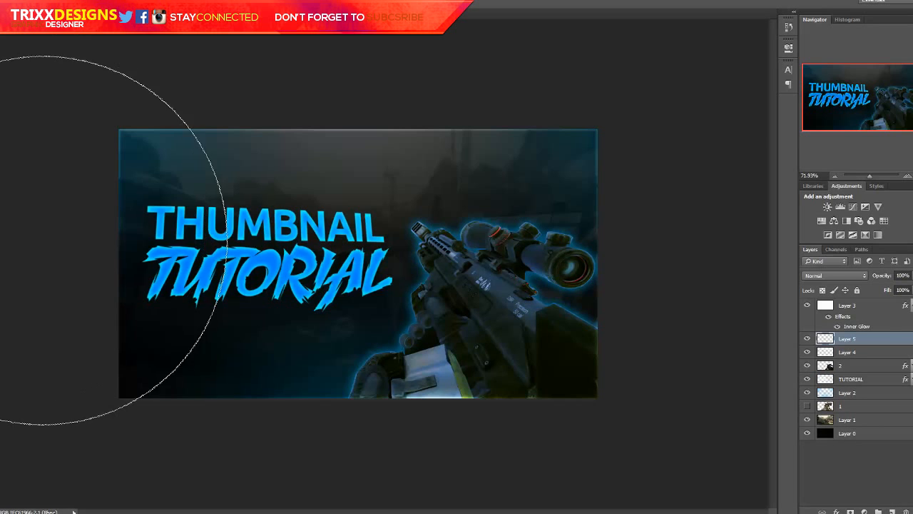
scroll(316, 233, down, 1)
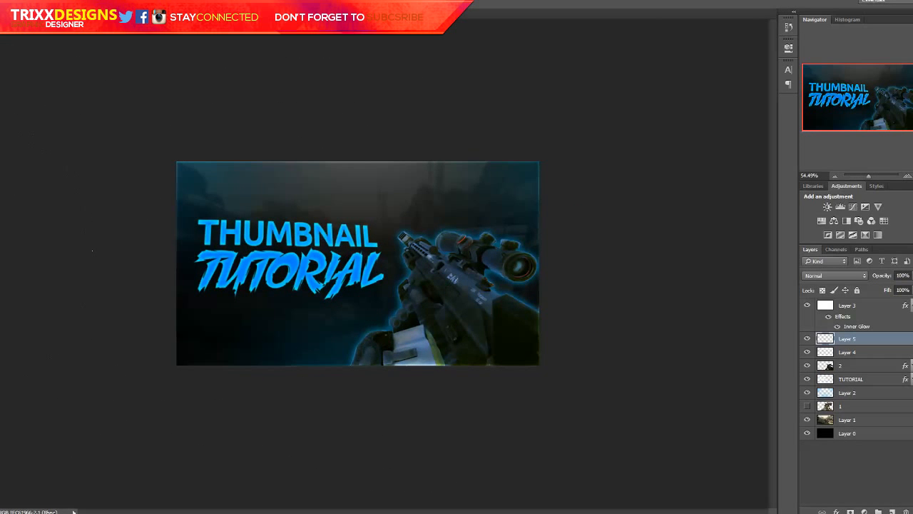
mouse_move(175, 183)
mouse_down()
mouse_move(361, 328)
mouse_move(395, 407)
mouse_move(431, 398)
mouse_move(470, 247)
mouse_move(530, 153)
mouse_up()
key(v)
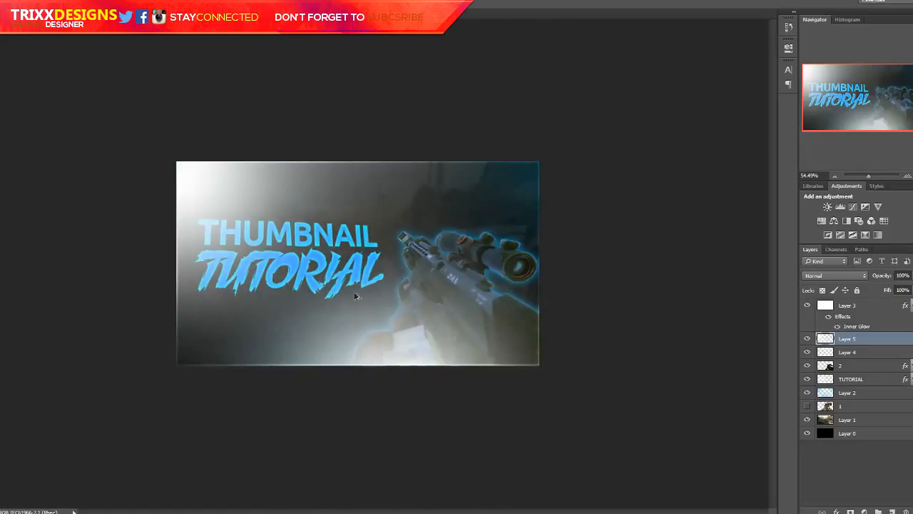
key(ctrl+z)
Paint soft white light spots on Layer 5 with a smaller brush at the upper corners, along the lower-left edge and at the lower-right corner.
key(b)
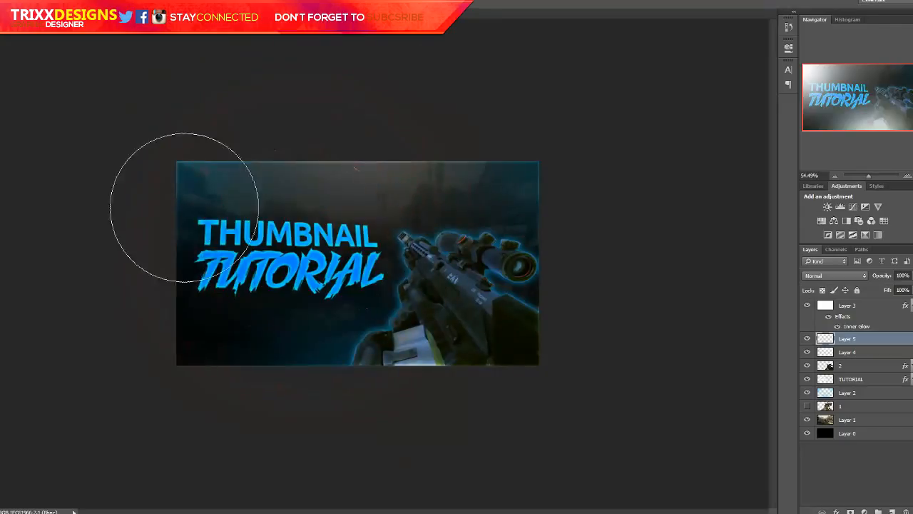
drag(153, 193, 165, 221)
drag(262, 374, 388, 326)
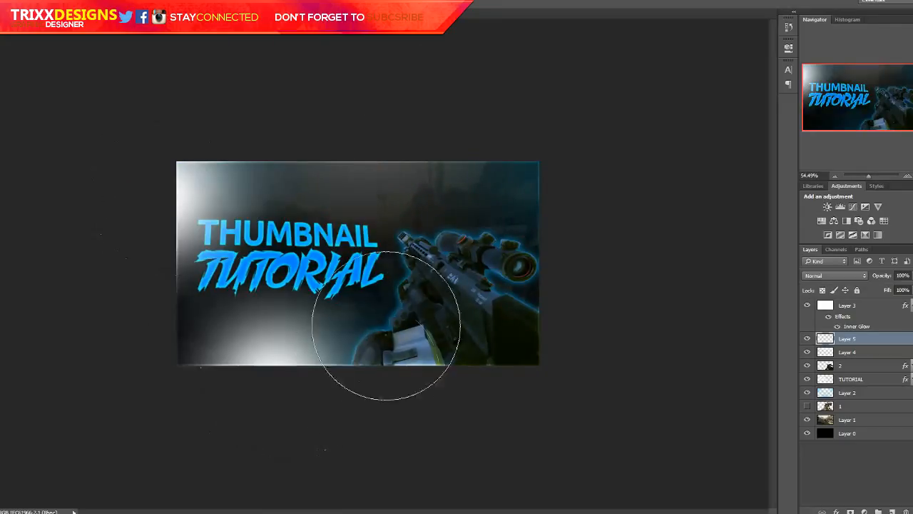
click(432, 163)
key(ctrl+z)
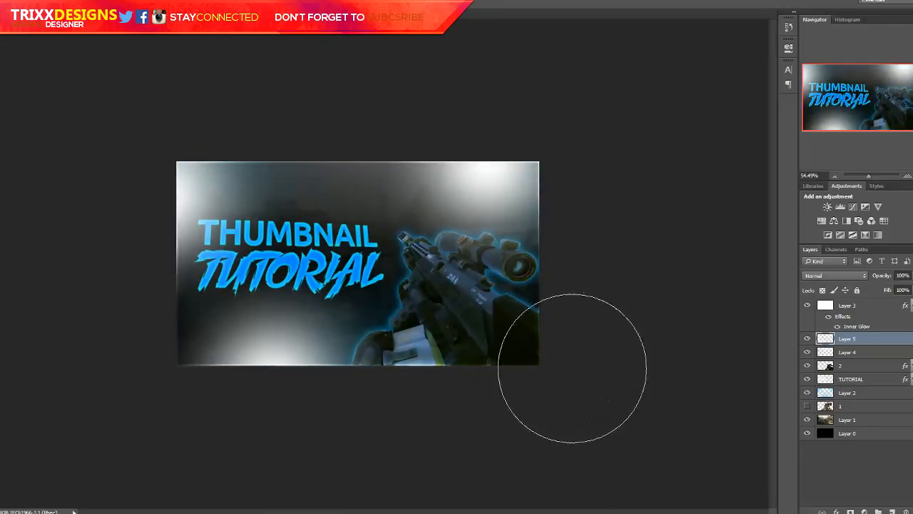
Set Layer 5's blend mode to Overlay and compare the image with the layer hidden and shown.
click(840, 276)
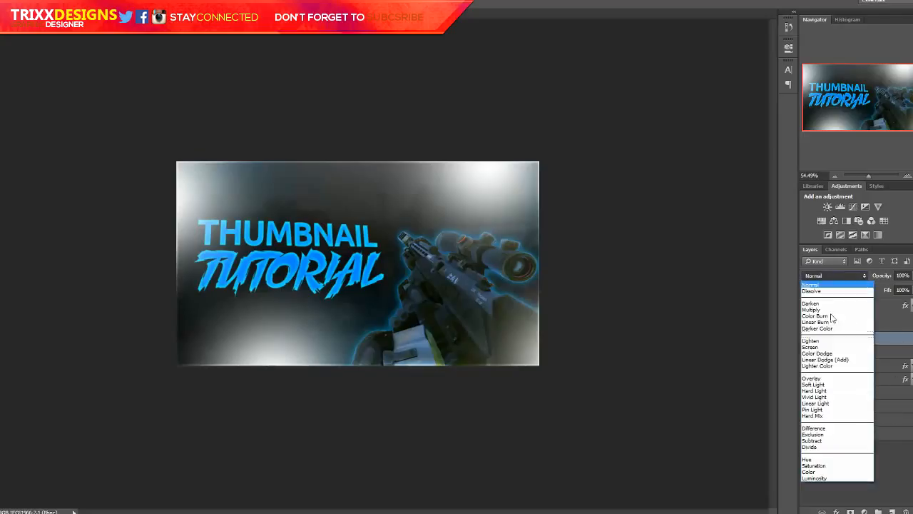
click(826, 378)
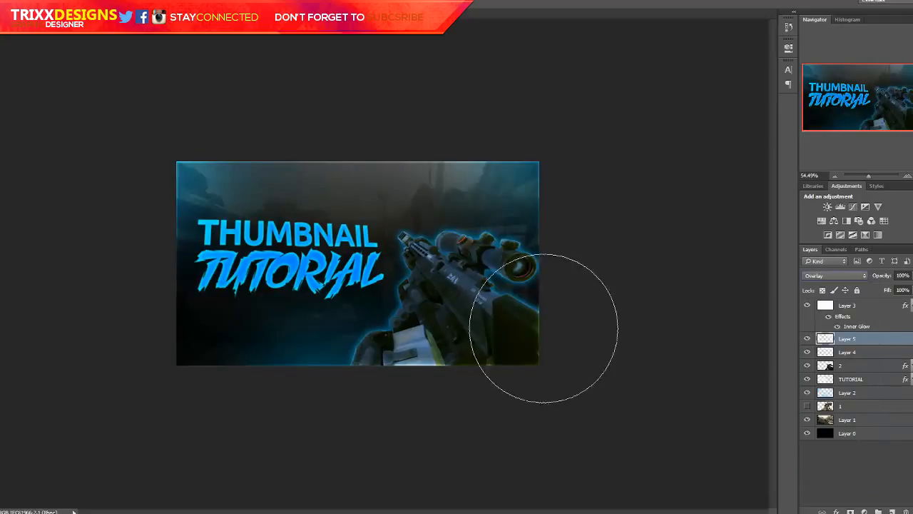
scroll(561, 255, up, 2)
scroll(562, 254, up, 1)
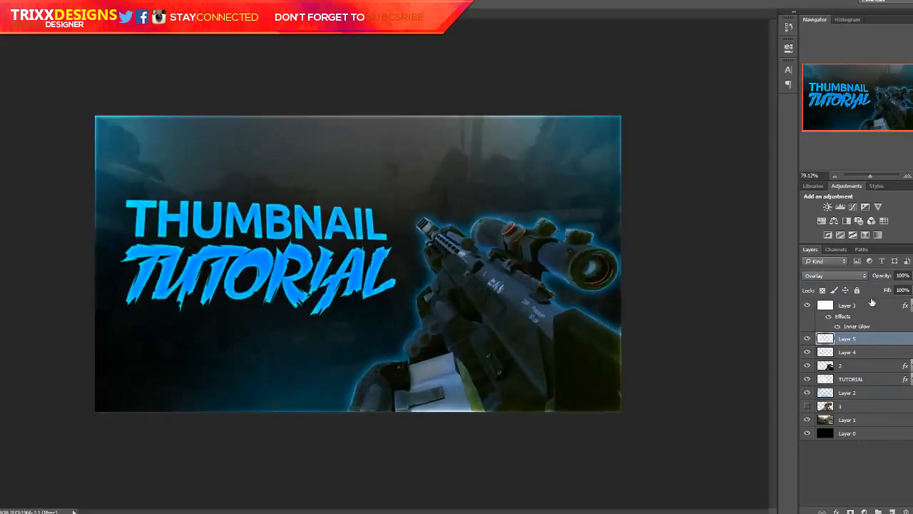
click(808, 338)
click(807, 338)
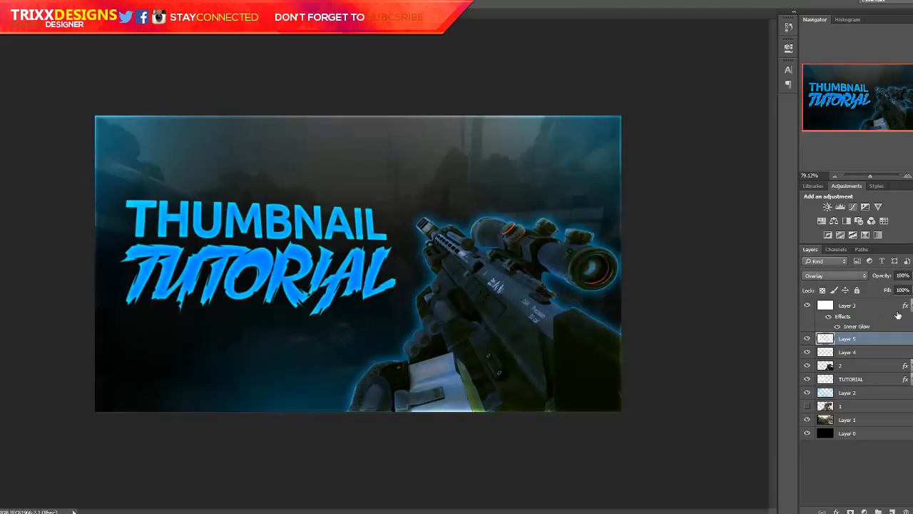
Reduce Layer 5's opacity to 45% and collapse Layer 3's effects list.
click(910, 275)
drag(910, 289, 877, 297)
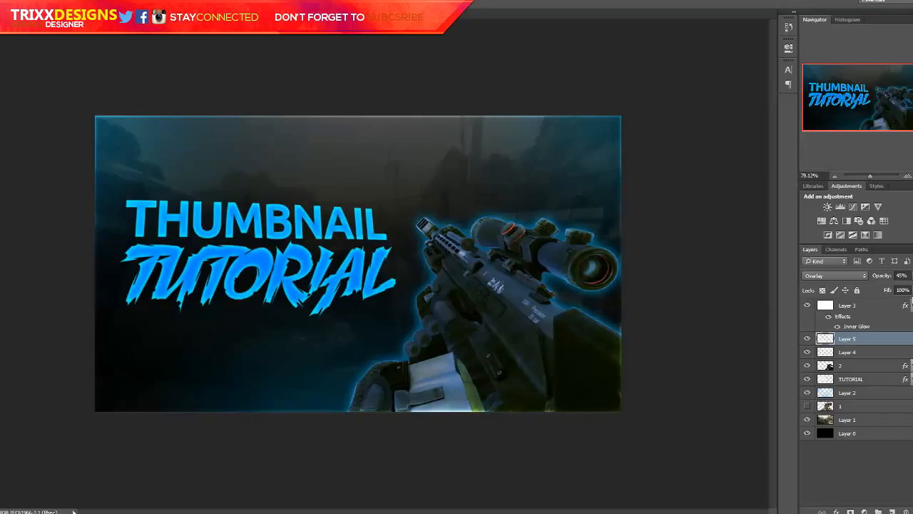
click(911, 305)
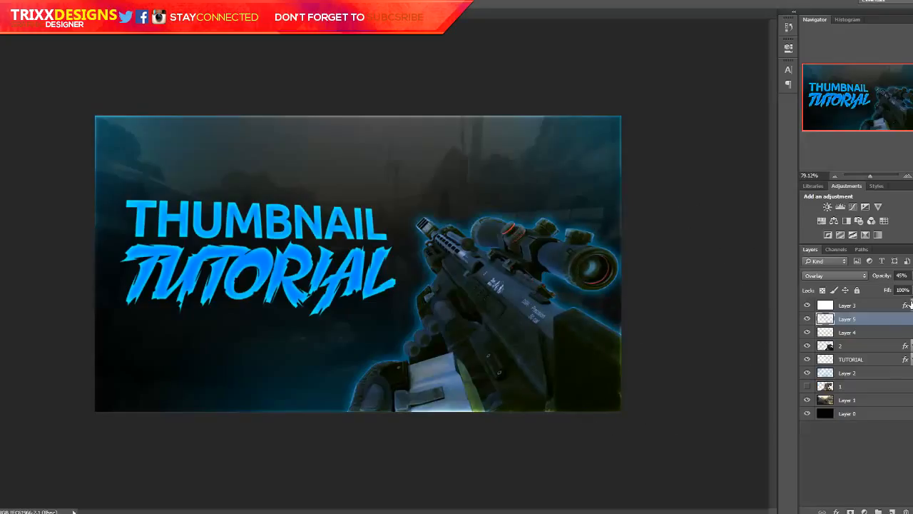